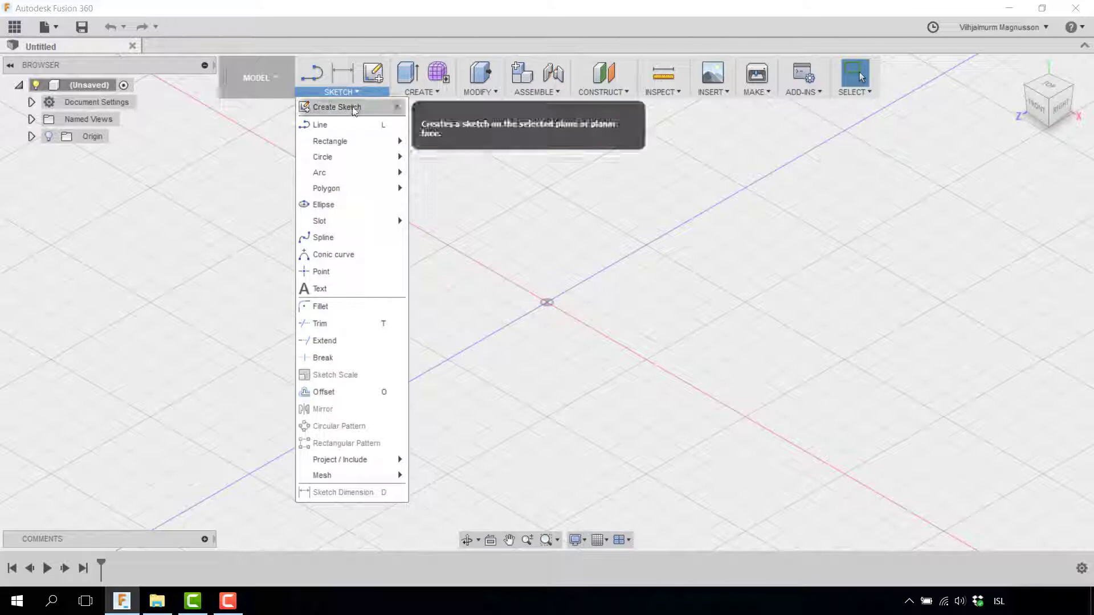
- Create a sketch on the front (XY) plane and draw a two-point rectangle above and left of the origin
click(345, 108)
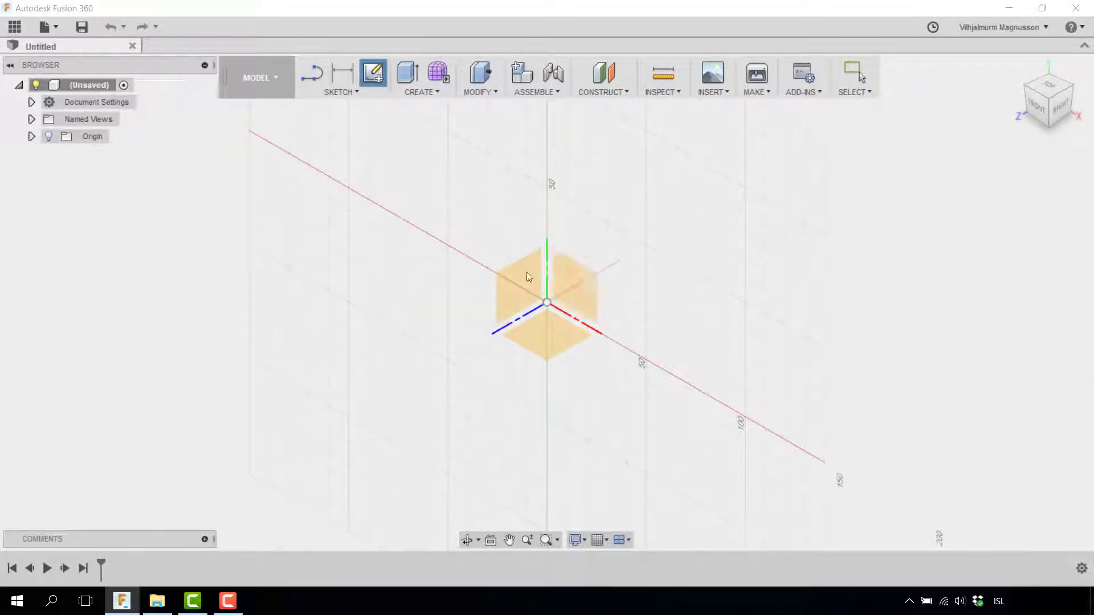
click(579, 308)
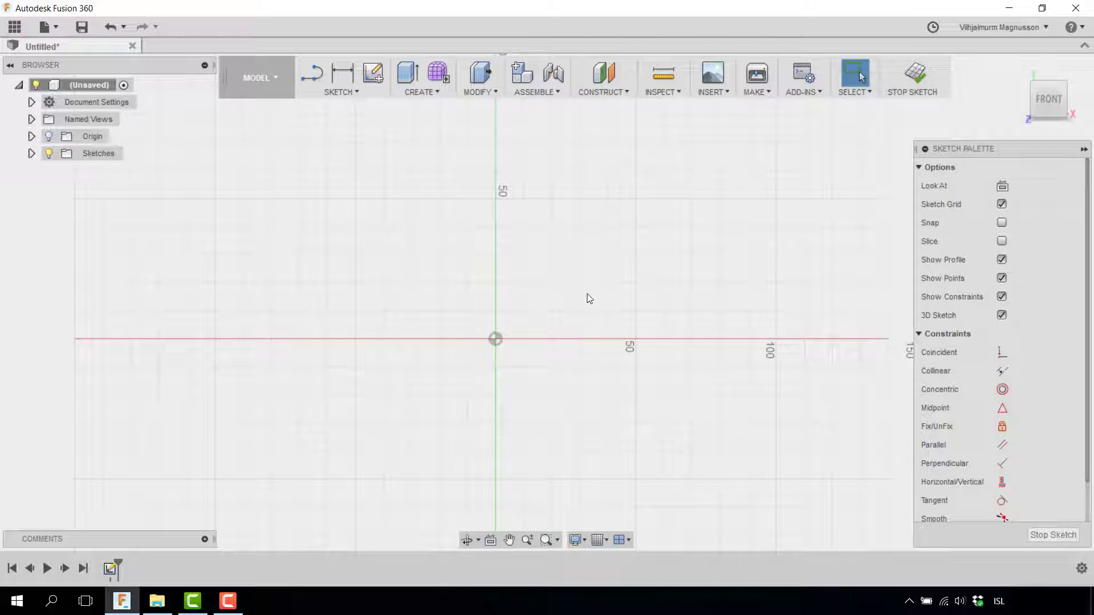
click(350, 94)
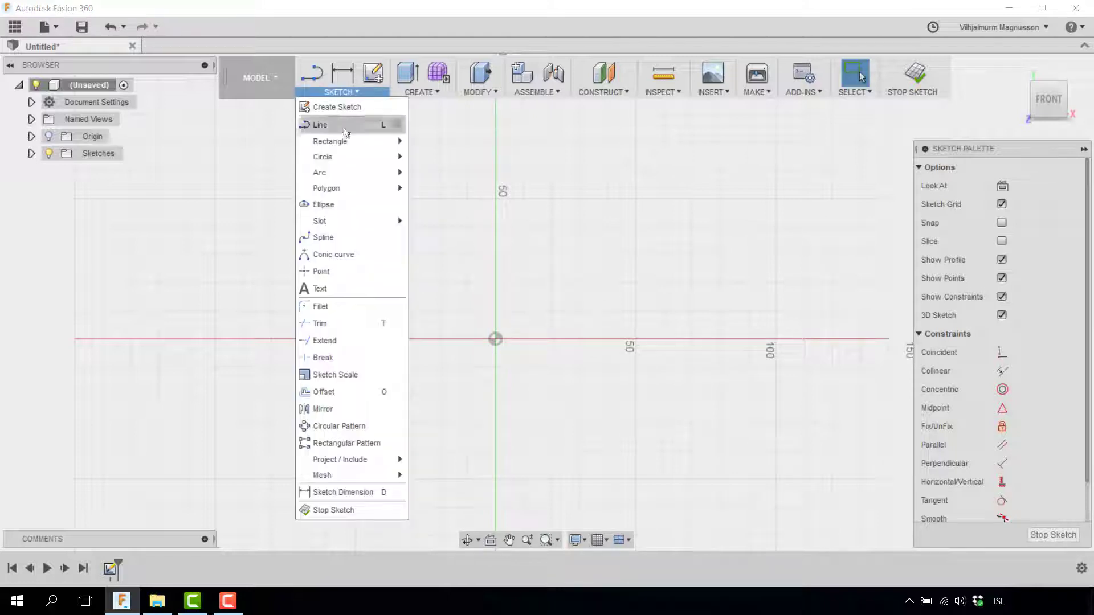
mouse_move(346, 136)
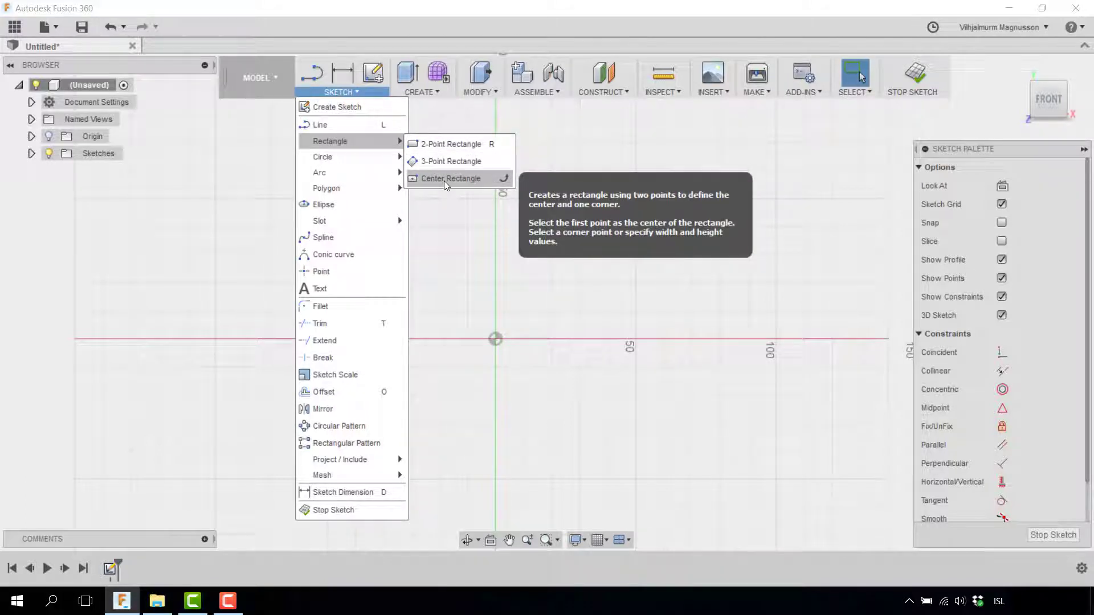
click(439, 144)
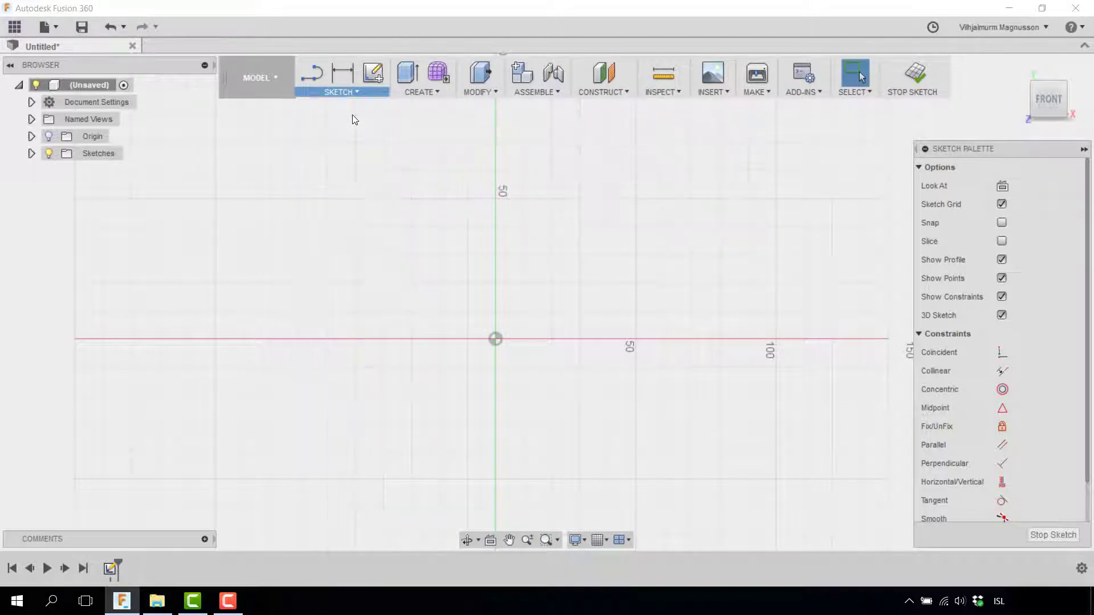
click(251, 179)
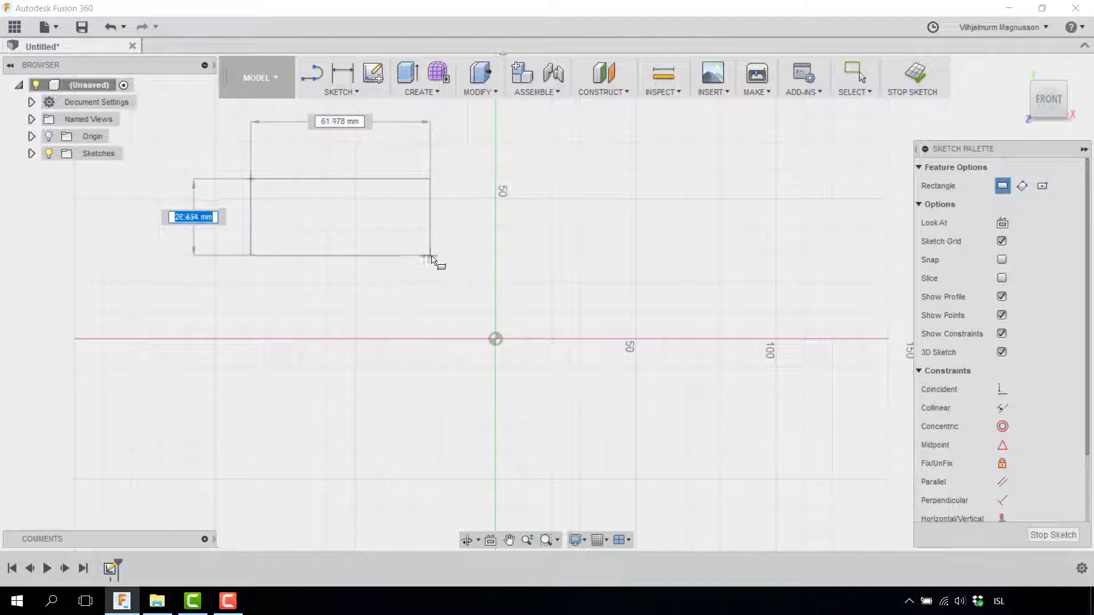
click(460, 286)
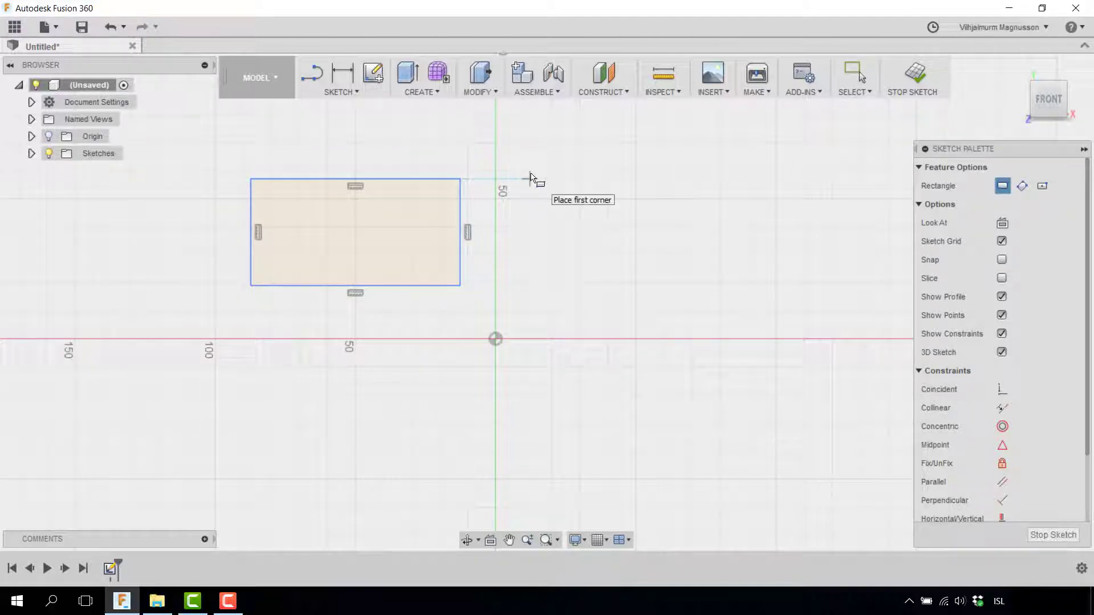
key(Escape)
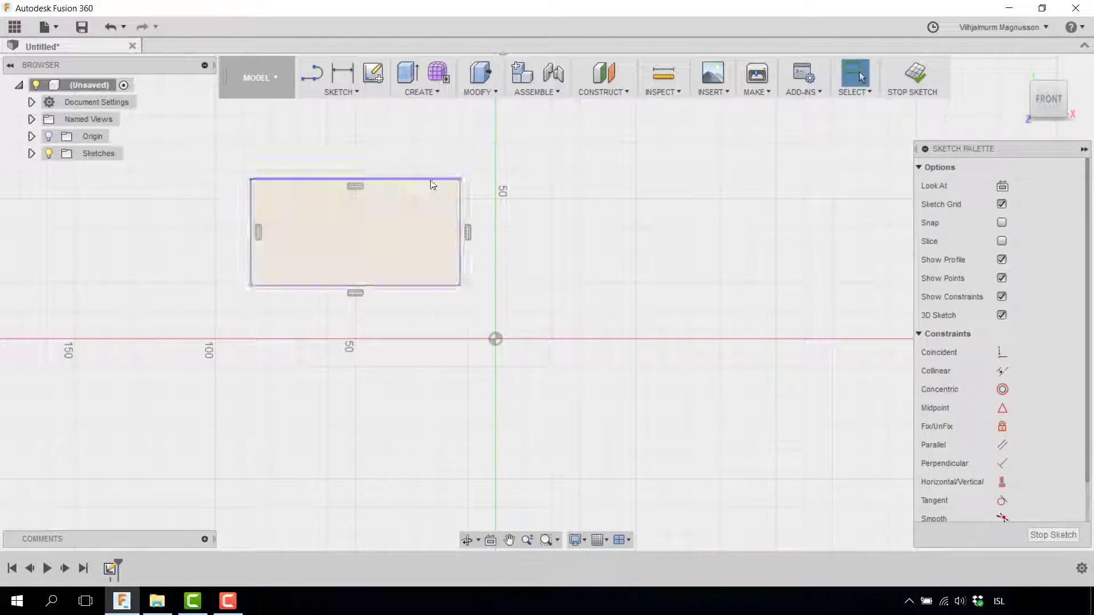
- Reshape the rectangle to about 70 mm wide by moving its upper-right corner, and inspect its horizontal and vertical constraints
mouse_move(410, 179)
mouse_down()
mouse_move(410, 138)
mouse_move(394, 160)
mouse_move(401, 180)
mouse_move(437, 188)
mouse_move(342, 188)
mouse_move(455, 145)
mouse_move(511, 158)
mouse_move(447, 154)
mouse_up()
click(455, 224)
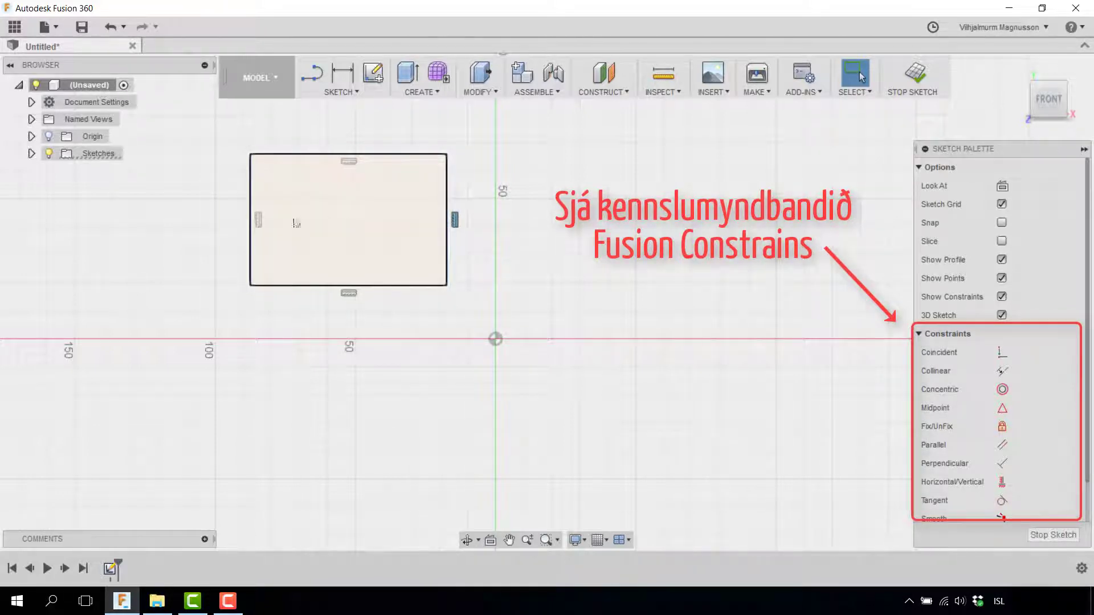
click(348, 163)
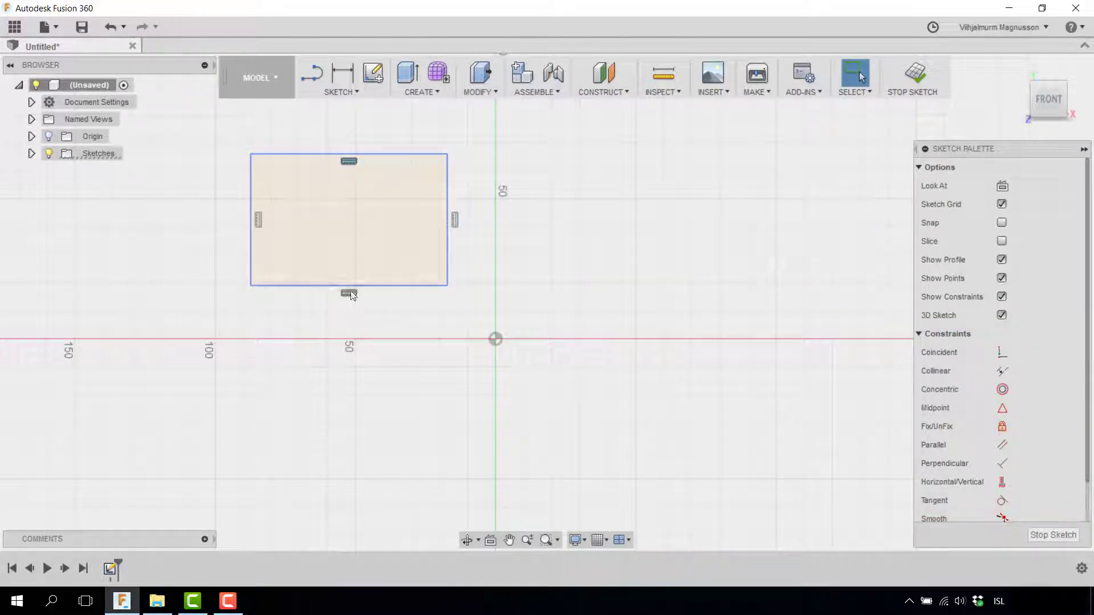
click(349, 292)
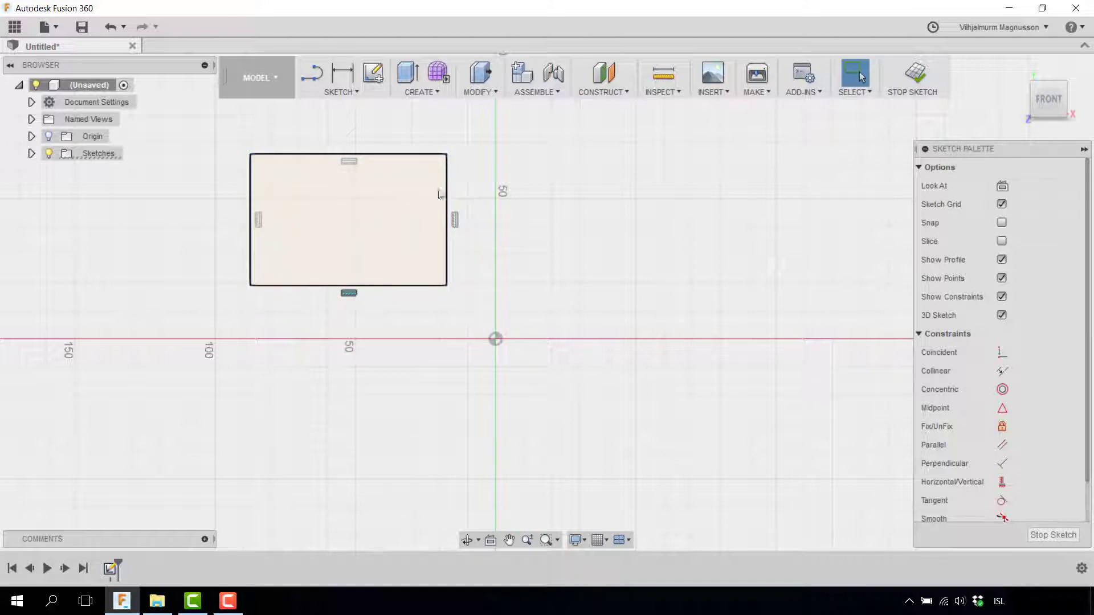
click(349, 162)
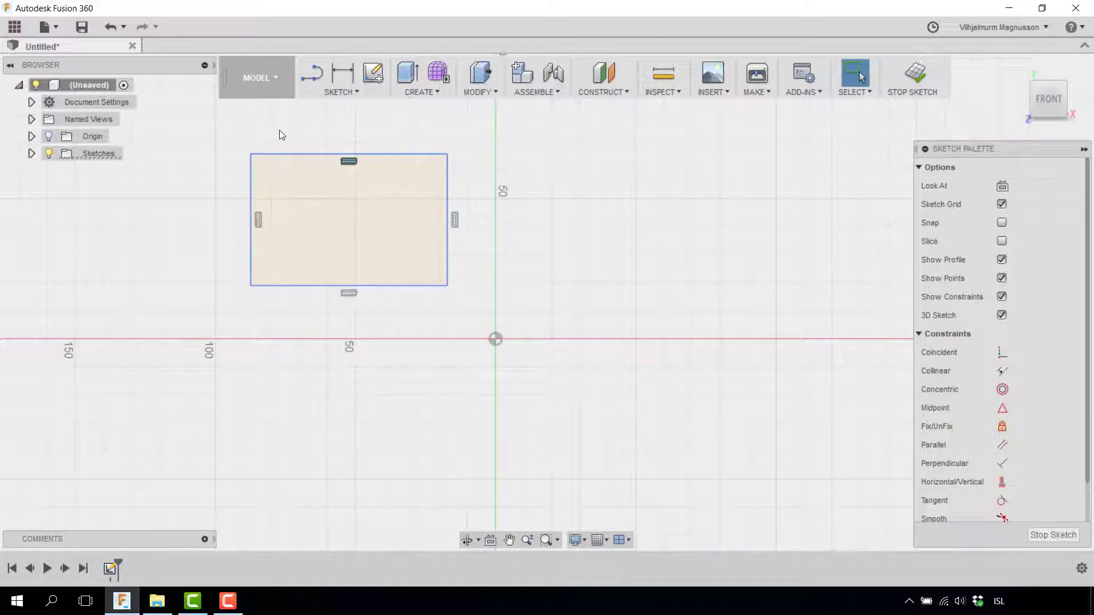
click(297, 103)
- Dimension the rectangle's width between its two lower corners as 60 mm, placed below the rectangle
click(345, 92)
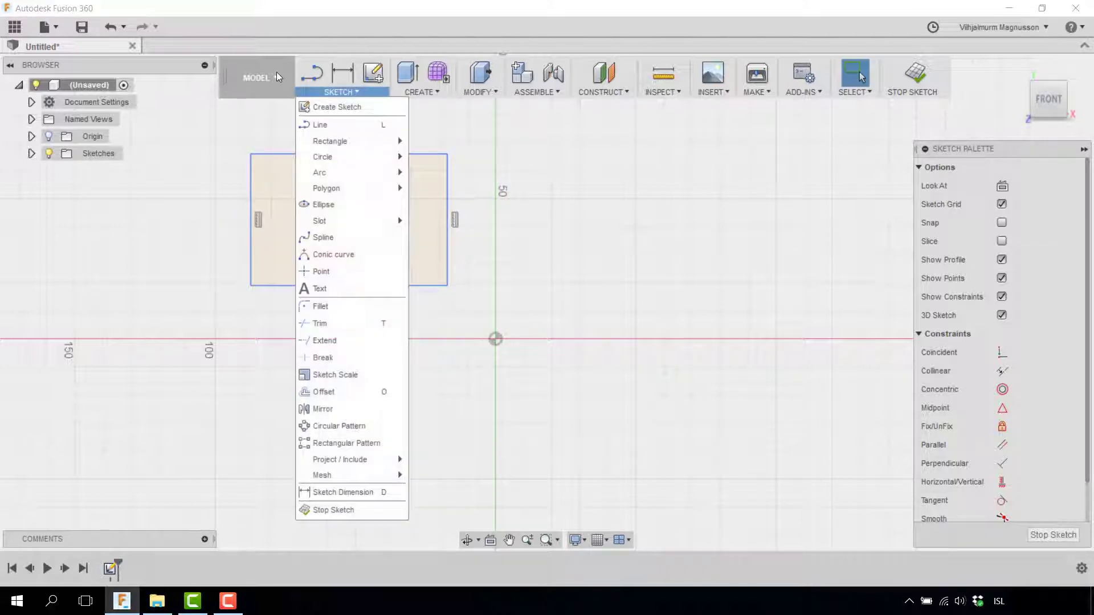
click(384, 491)
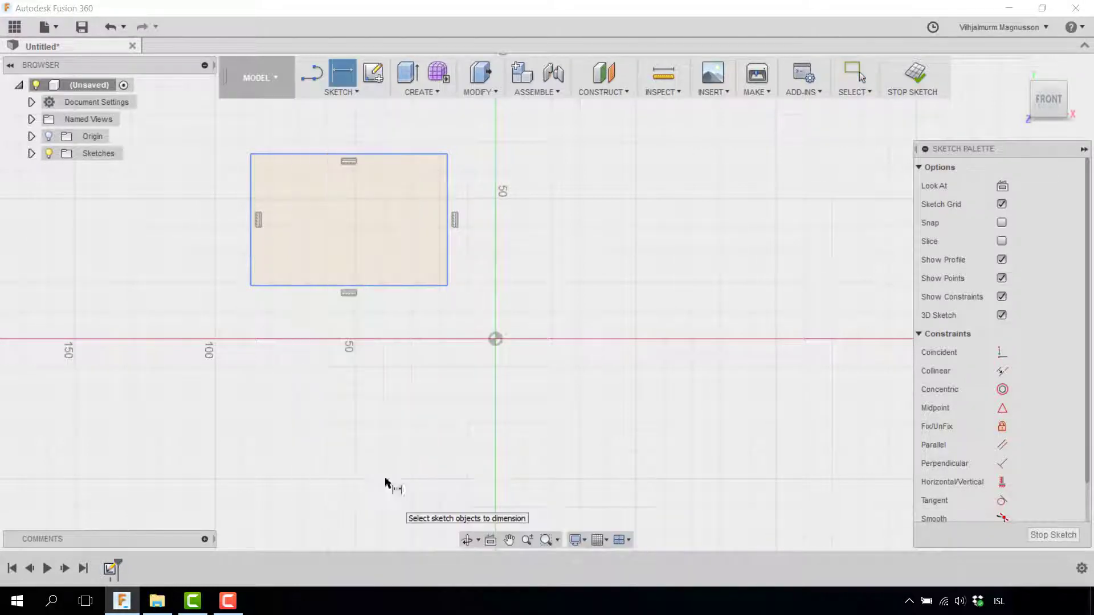
click(250, 285)
click(448, 286)
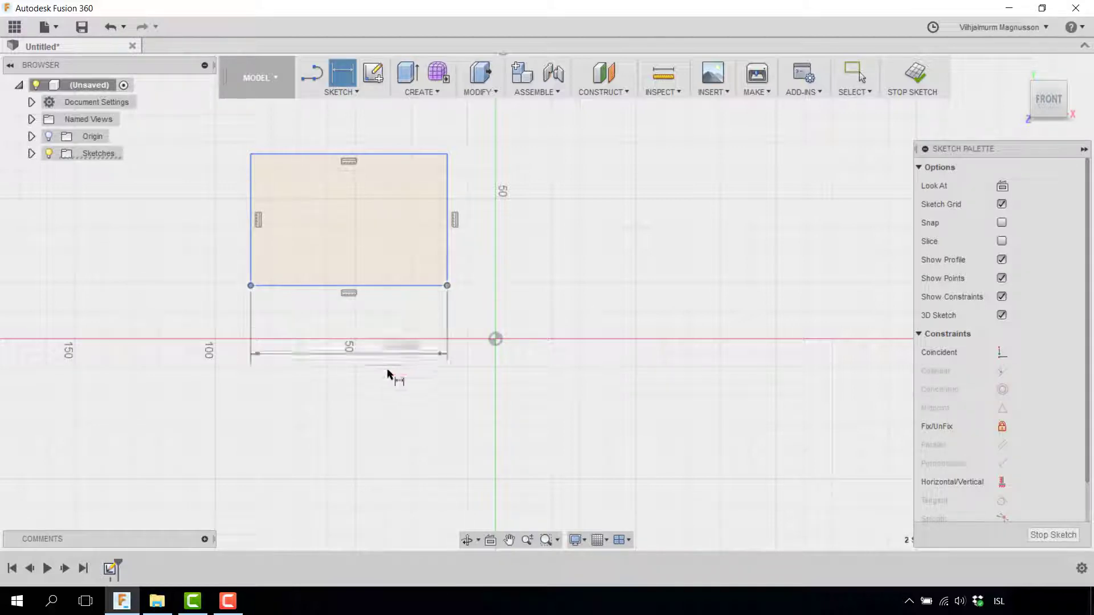
click(357, 405)
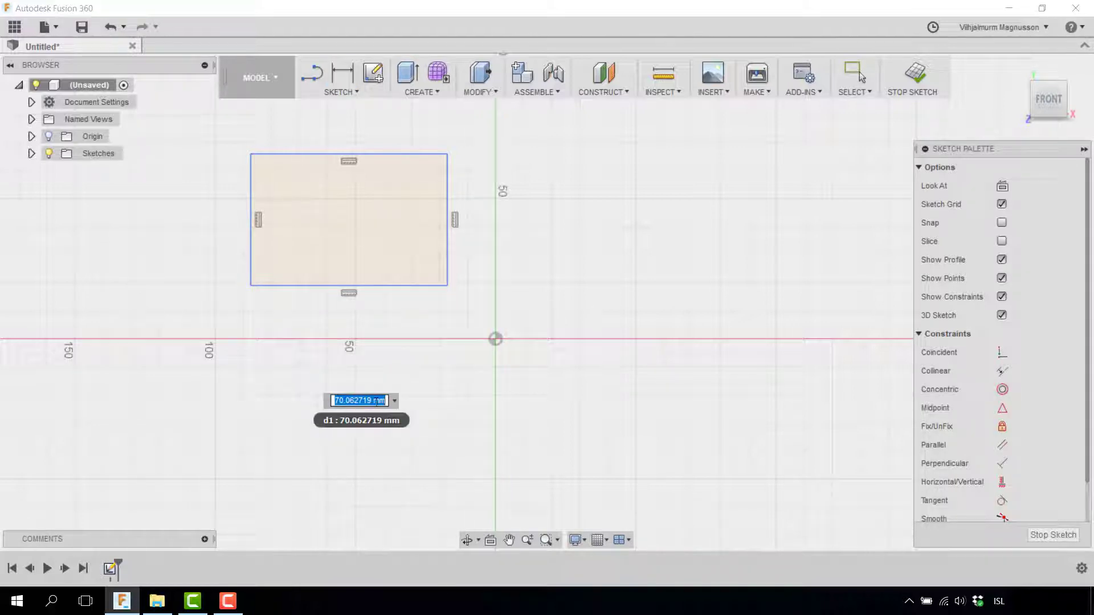
text(60)
key(Return)
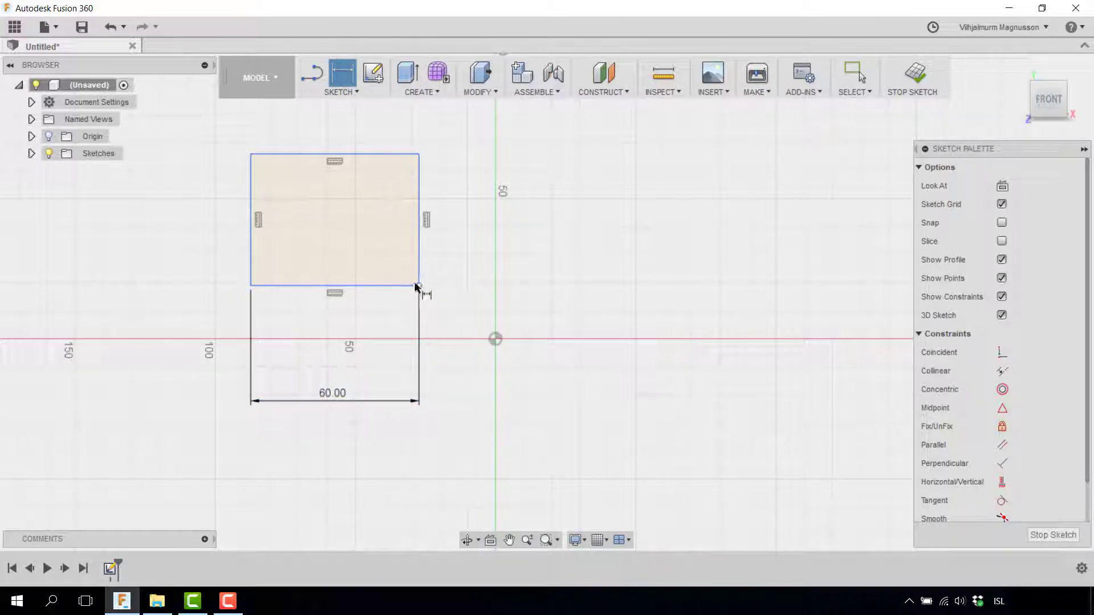
key(Escape)
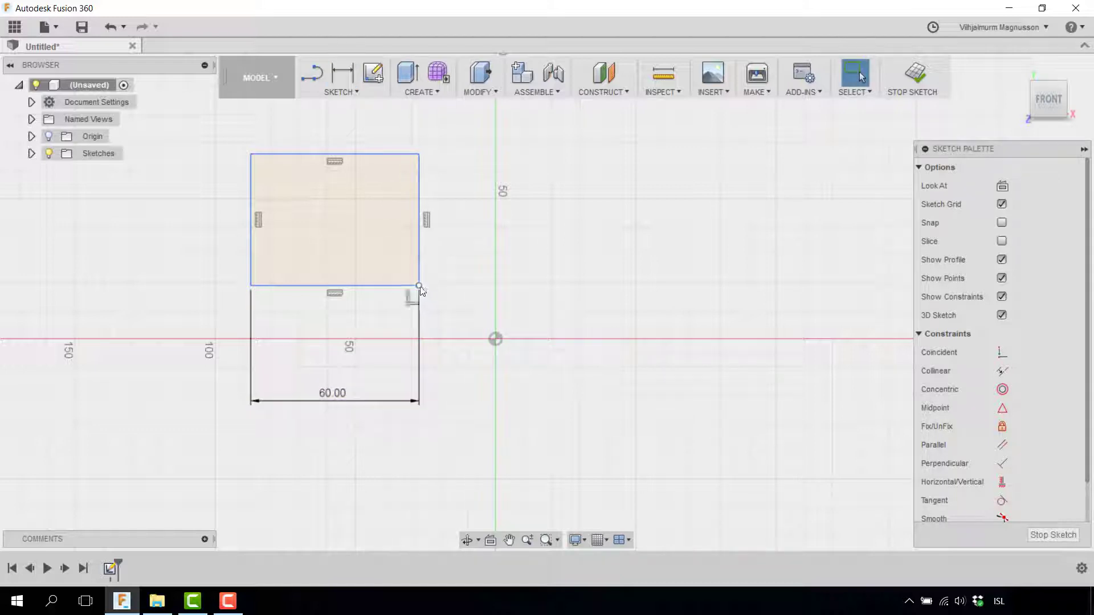
- Move the rectangle's lower-right corner slightly upward and delete the 60 mm width dimension
mouse_move(418, 287)
mouse_down()
mouse_move(364, 274)
mouse_move(499, 330)
mouse_move(347, 268)
mouse_move(410, 289)
mouse_move(374, 210)
mouse_move(442, 293)
mouse_move(401, 278)
mouse_move(427, 268)
mouse_move(417, 269)
mouse_up()
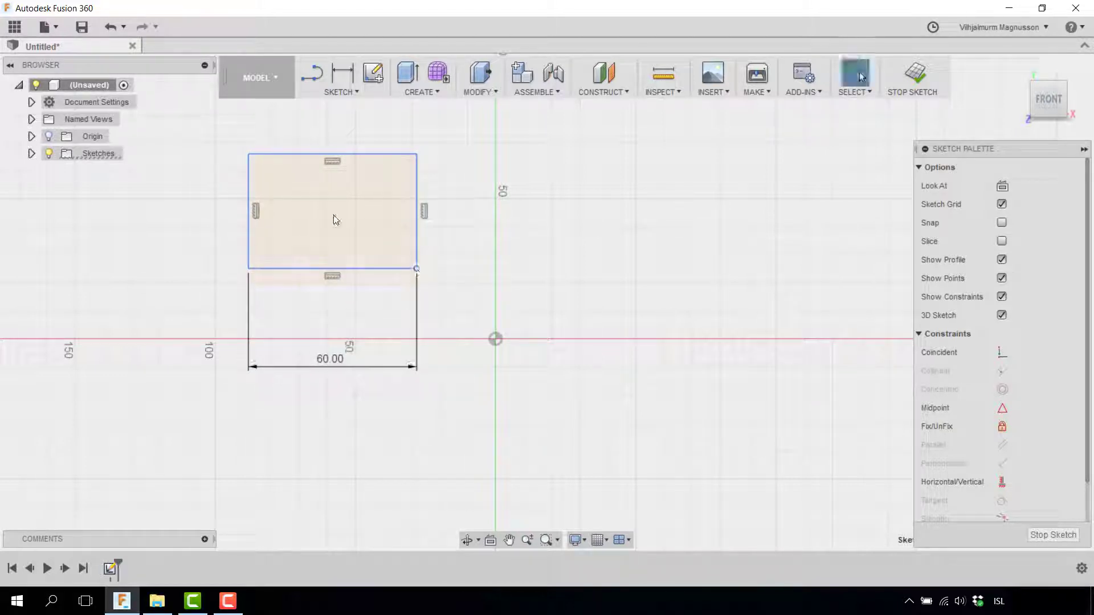
click(416, 355)
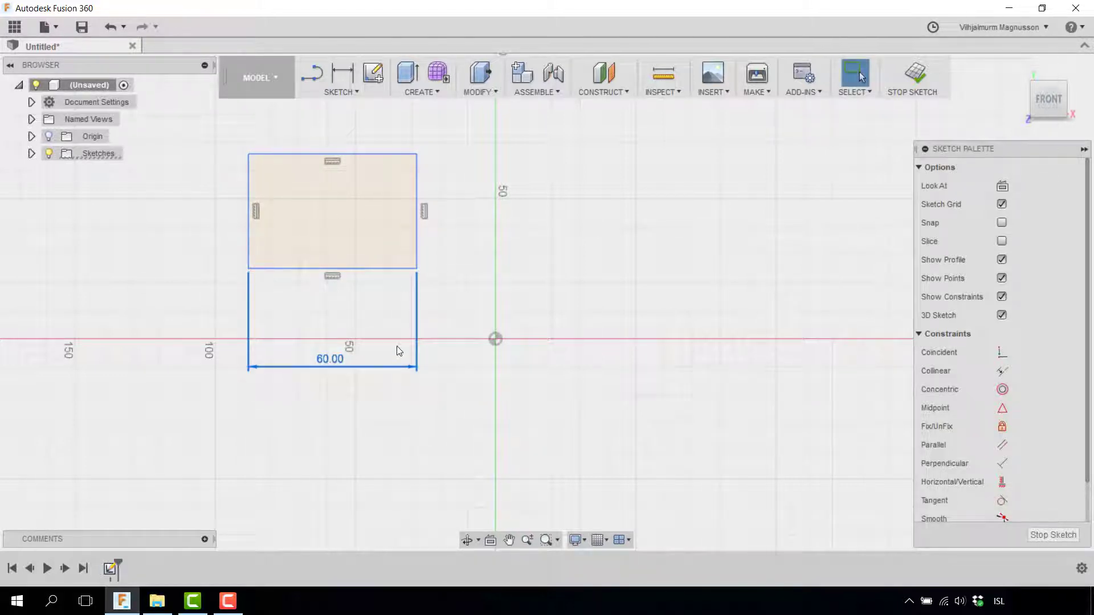
key(Delete)
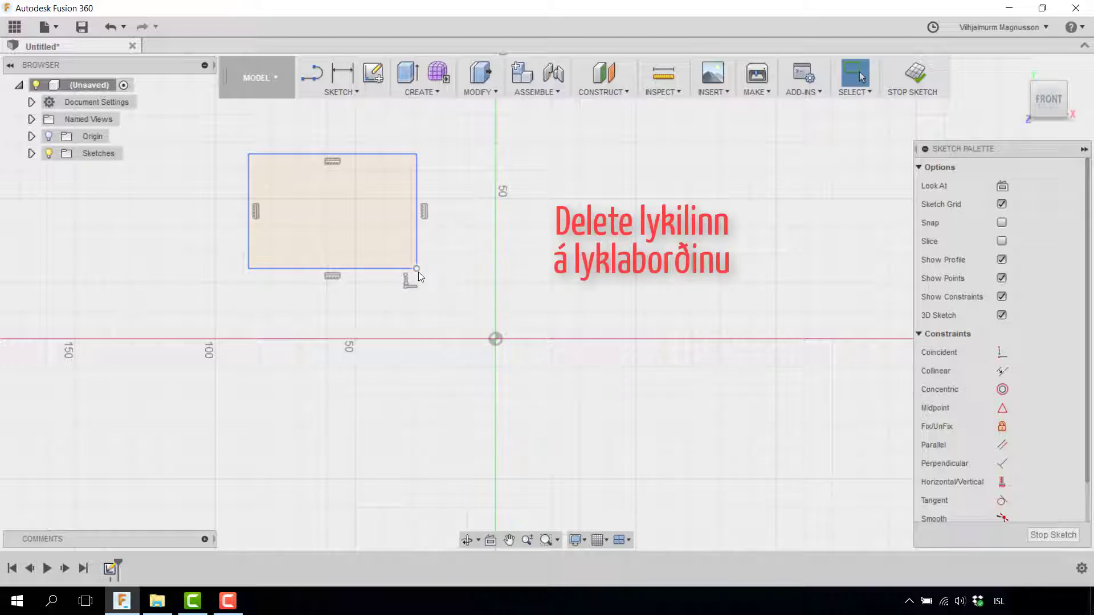
- Stretch the rectangle's lower-right corner below and right of the origin, and dimension the width as 100 mm inside the rectangle
mouse_move(417, 270)
mouse_down()
mouse_move(432, 193)
mouse_move(328, 253)
mouse_move(520, 318)
mouse_move(582, 379)
mouse_up()
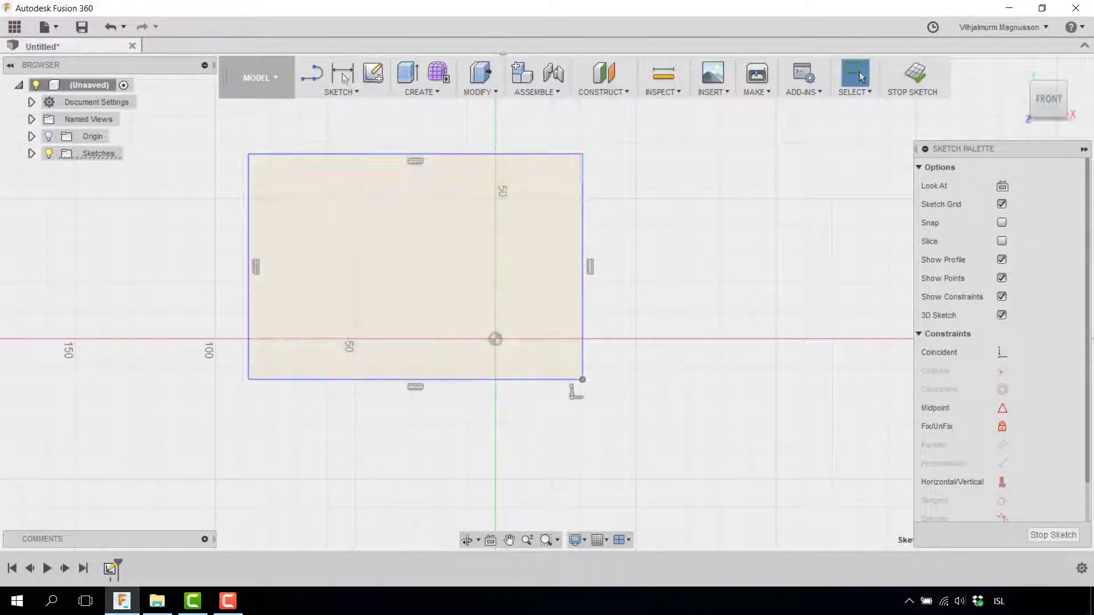
click(340, 92)
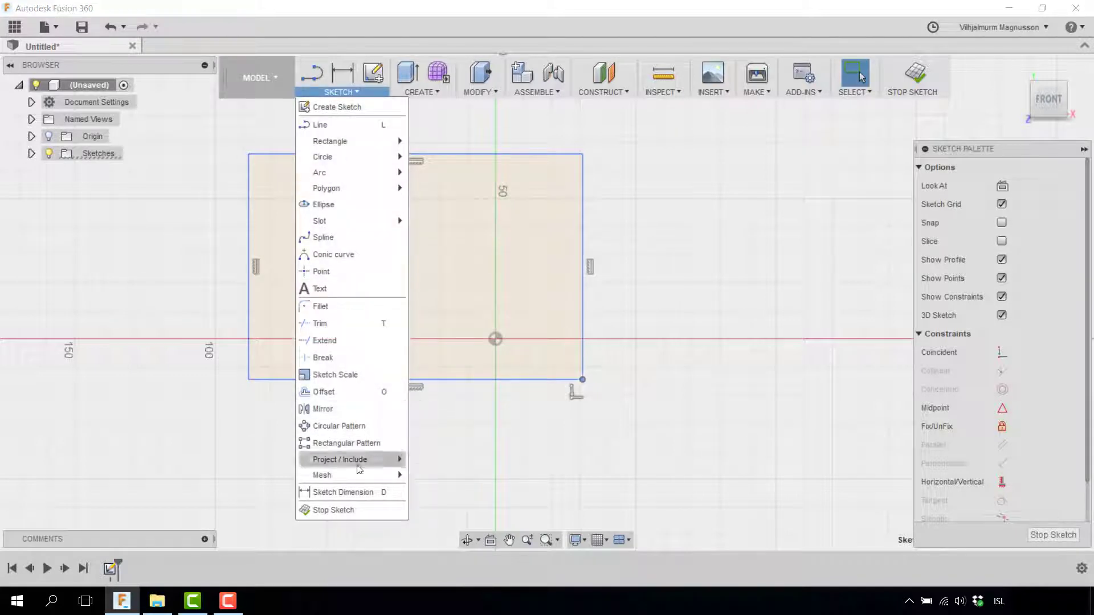
click(364, 492)
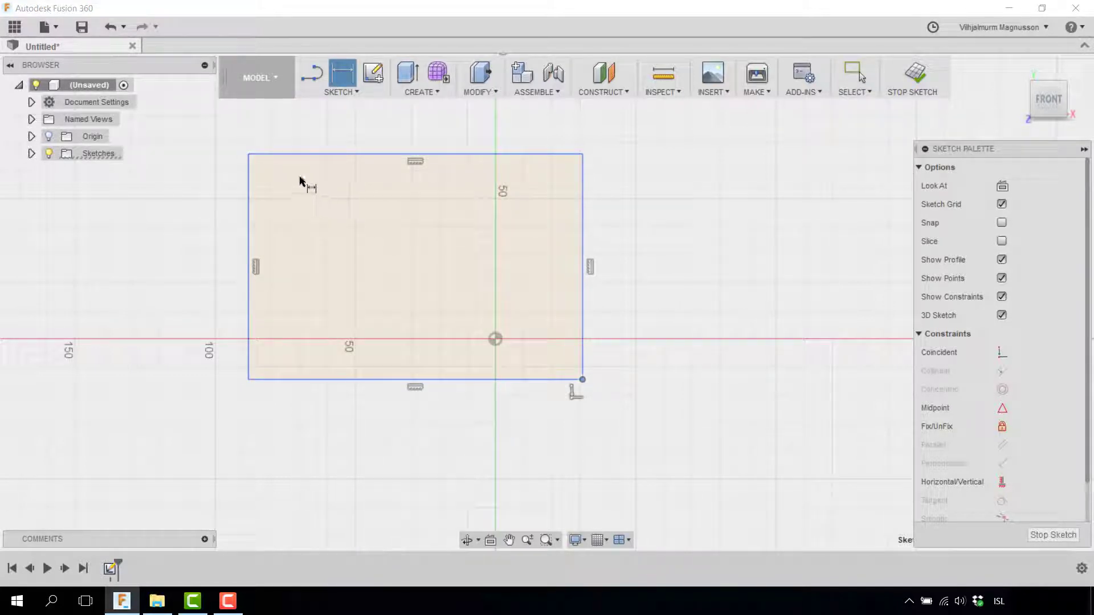
click(248, 225)
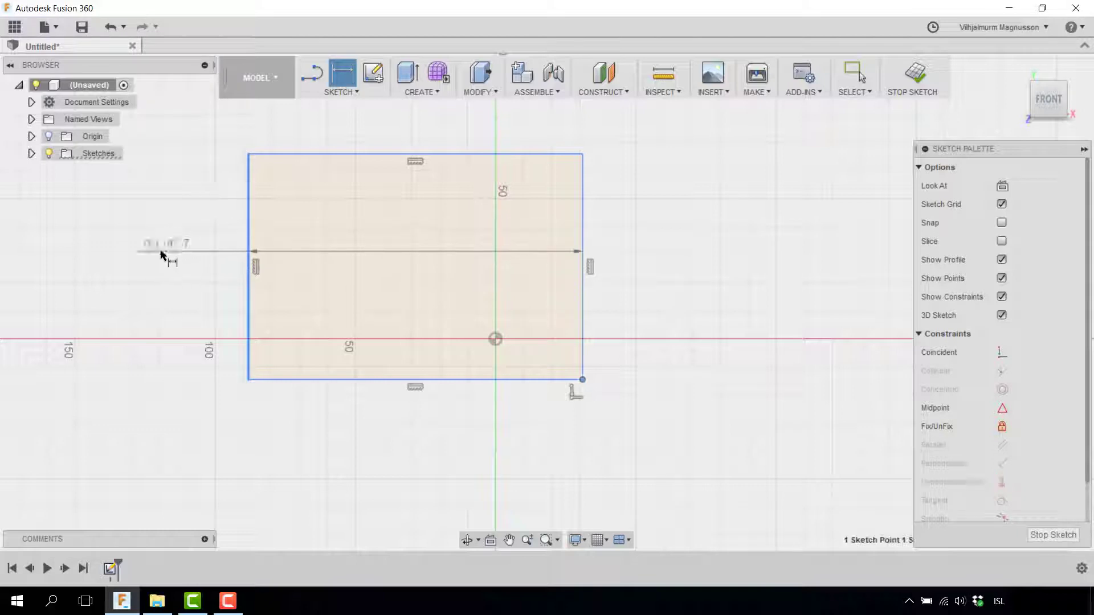
click(393, 264)
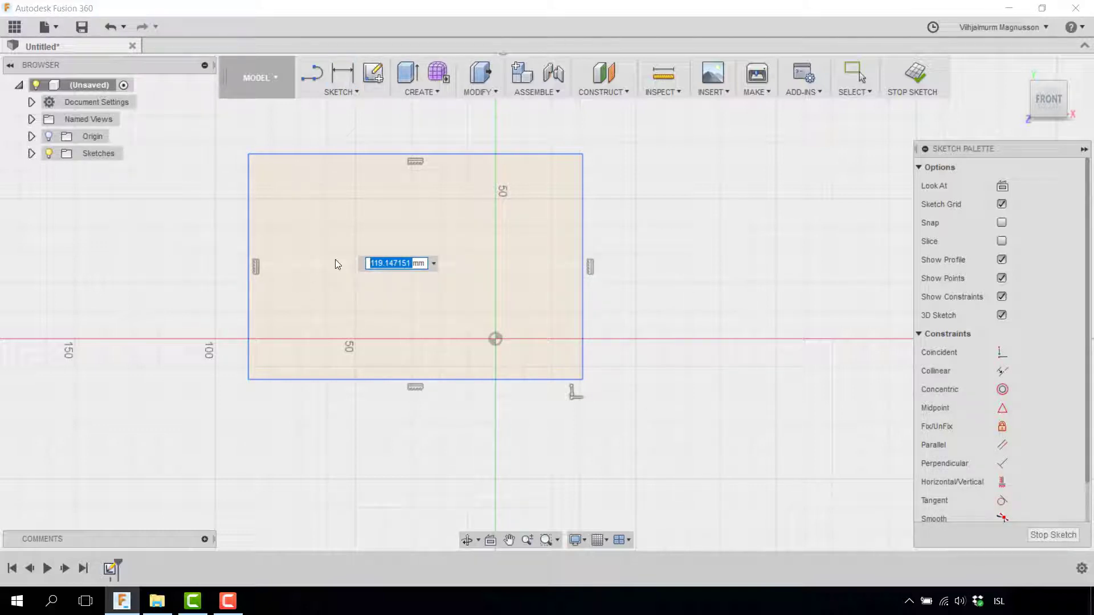
text(100)
key(Return)
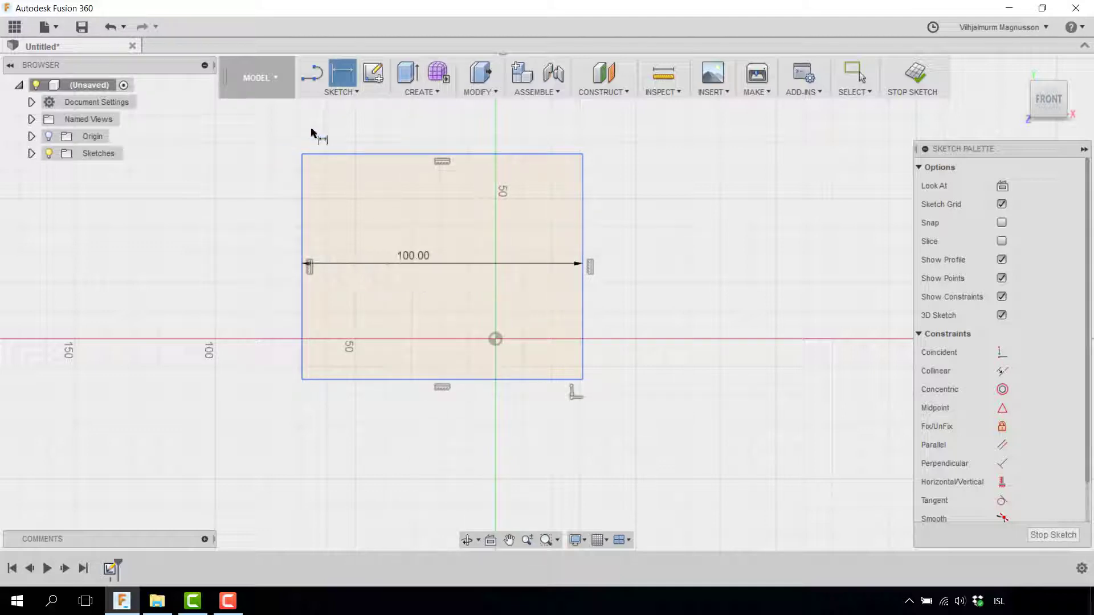
- Dimension the rectangle's height between its two left corners as 80 mm, placed to the left of the rectangle
click(302, 154)
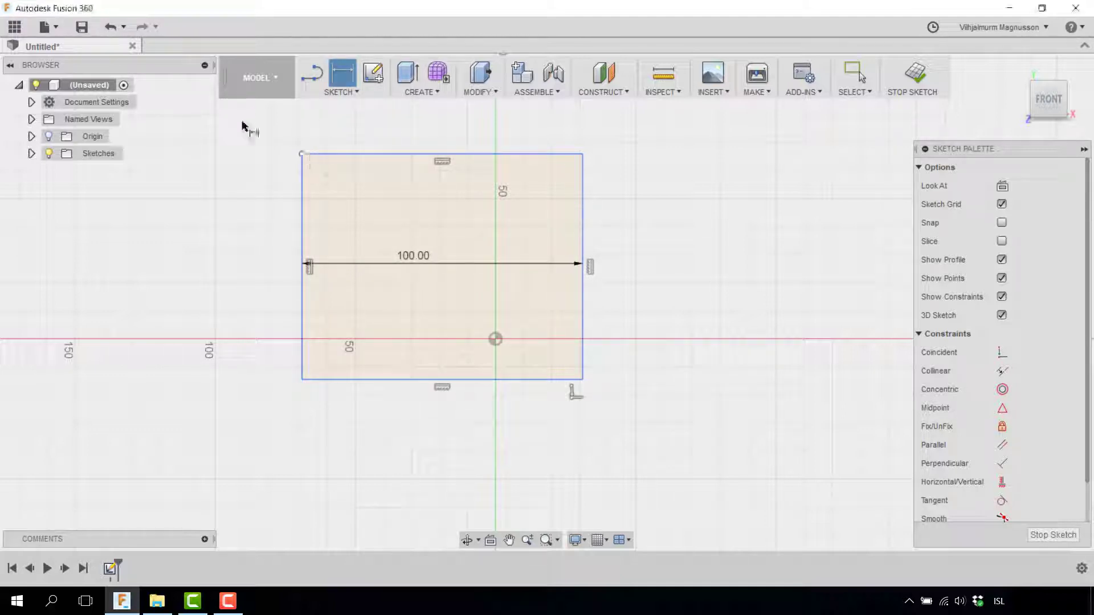
click(302, 381)
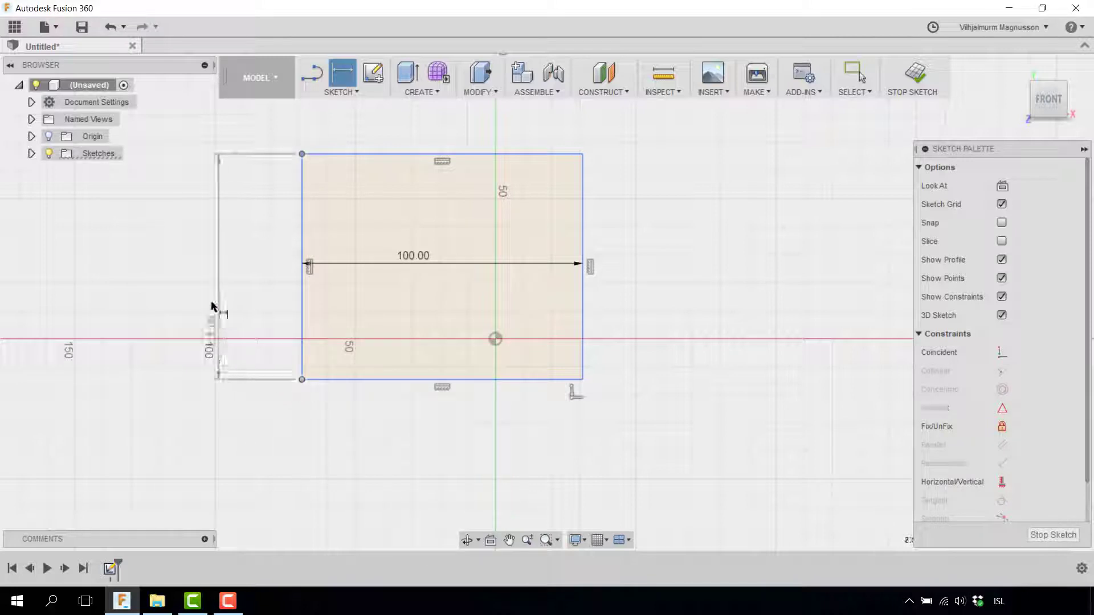
click(206, 260)
text(80)
key(Return)
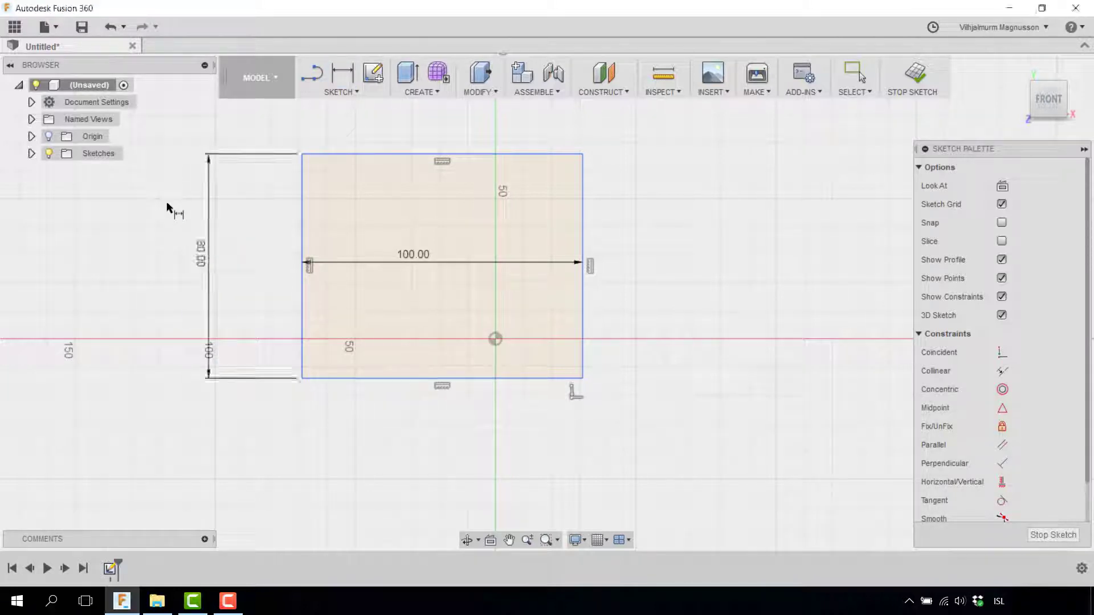
- Sketch a center rectangle centered on the origin, overlapping the dimensioned rectangle and extending past its right and lower edges
scroll(506, 255, down, 2)
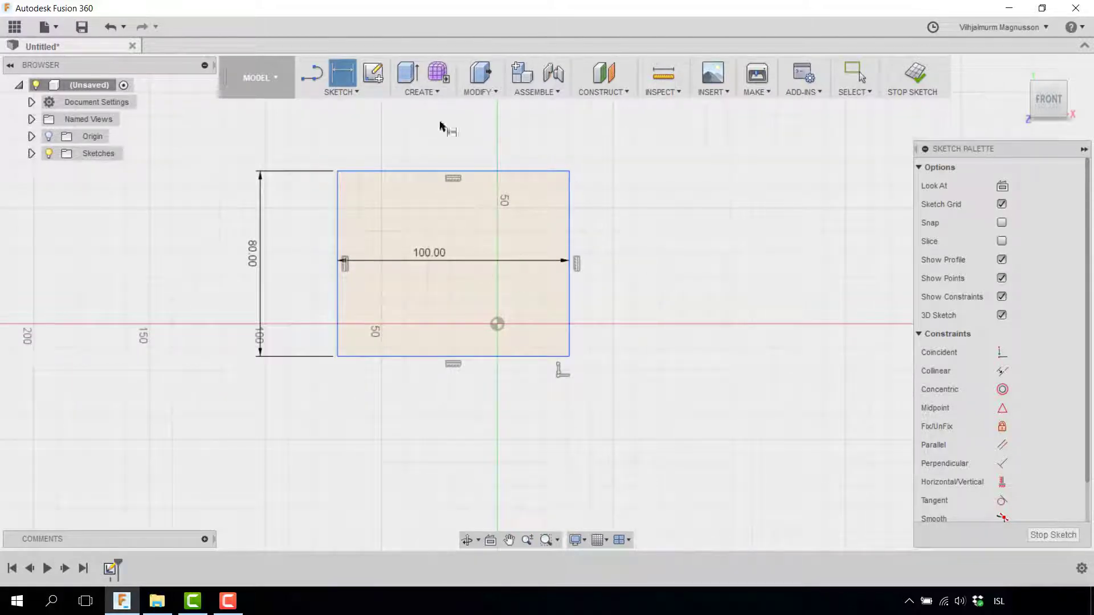
click(352, 94)
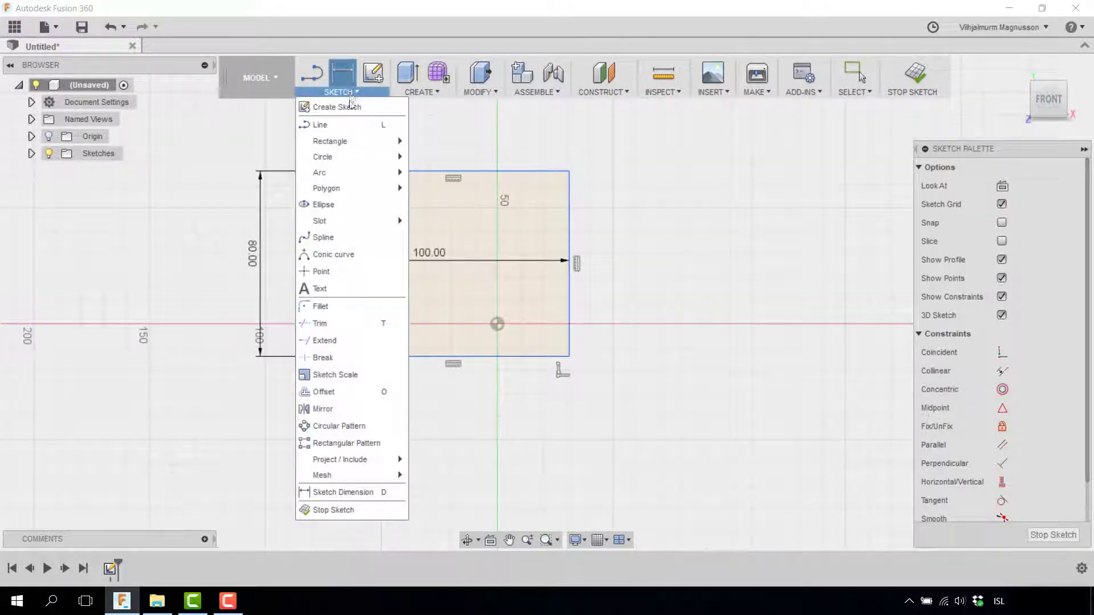
mouse_move(348, 143)
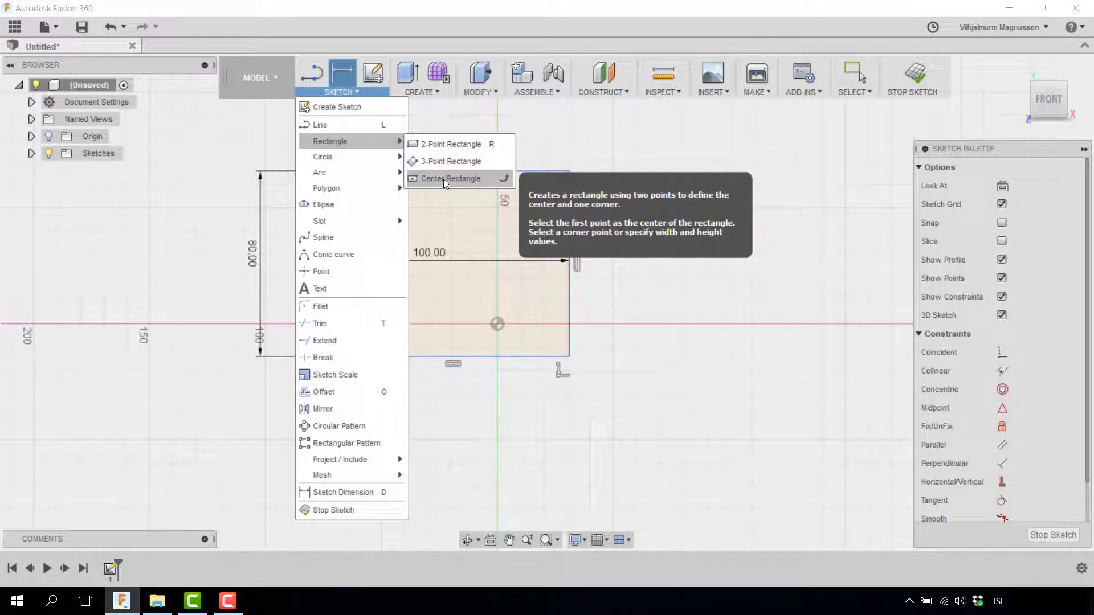
click(444, 178)
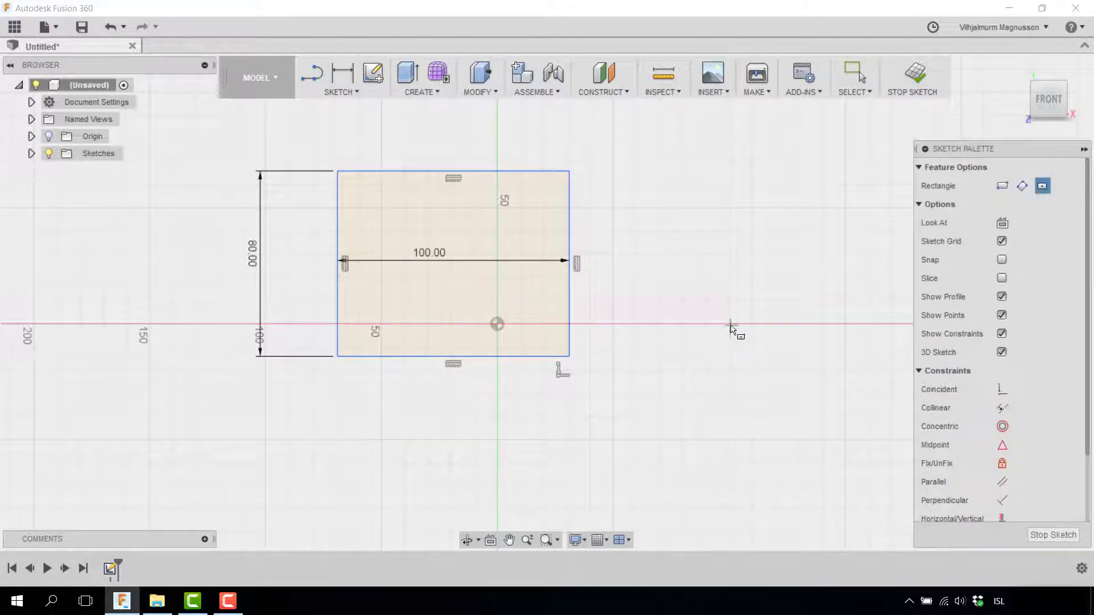
click(496, 323)
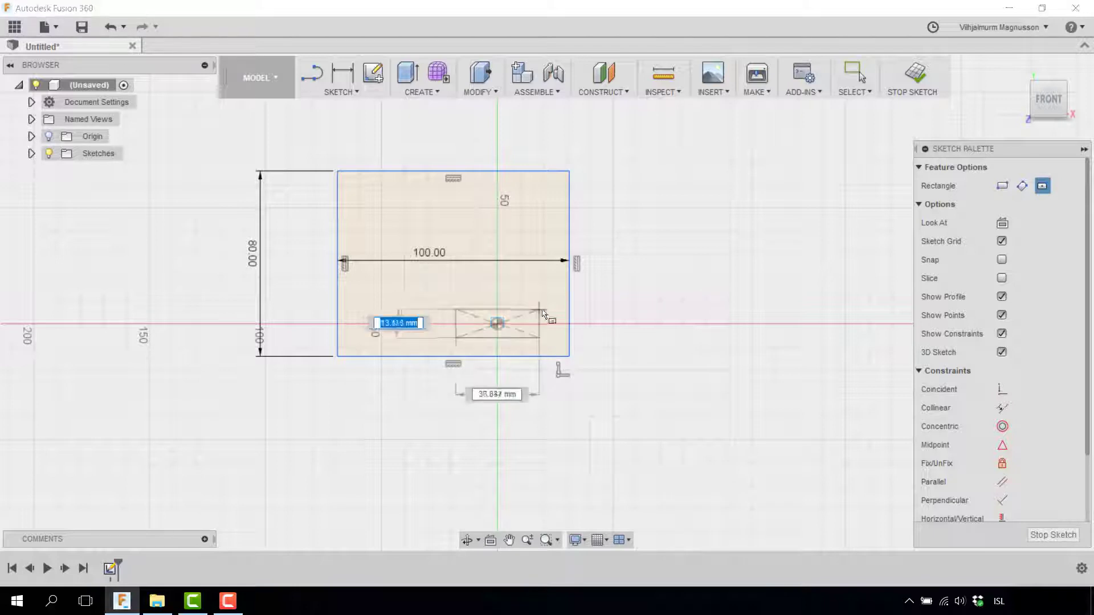
click(644, 245)
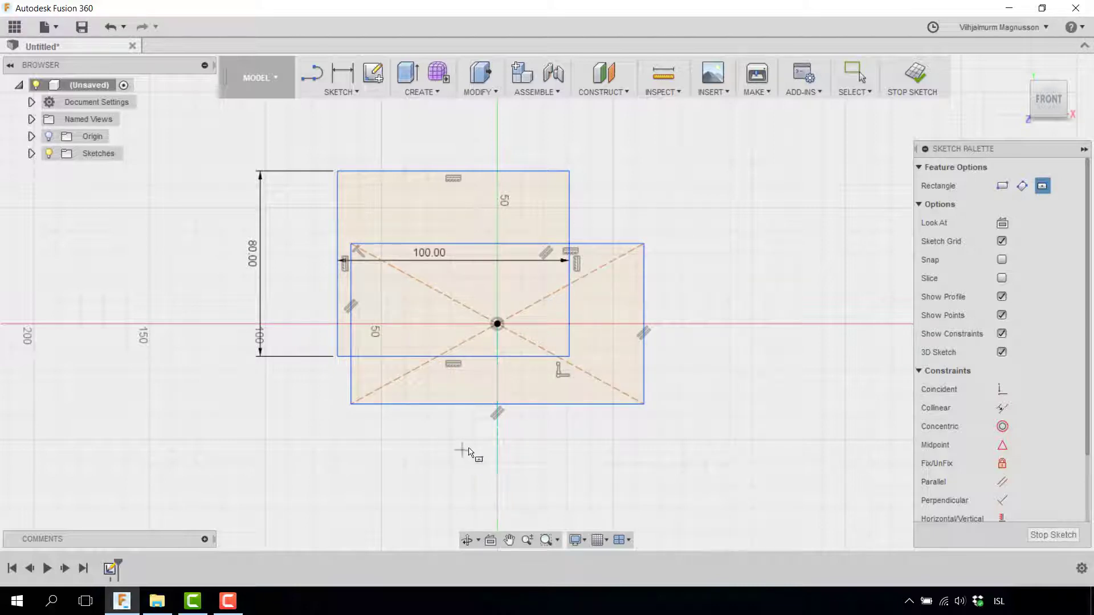
scroll(470, 448, up, 2)
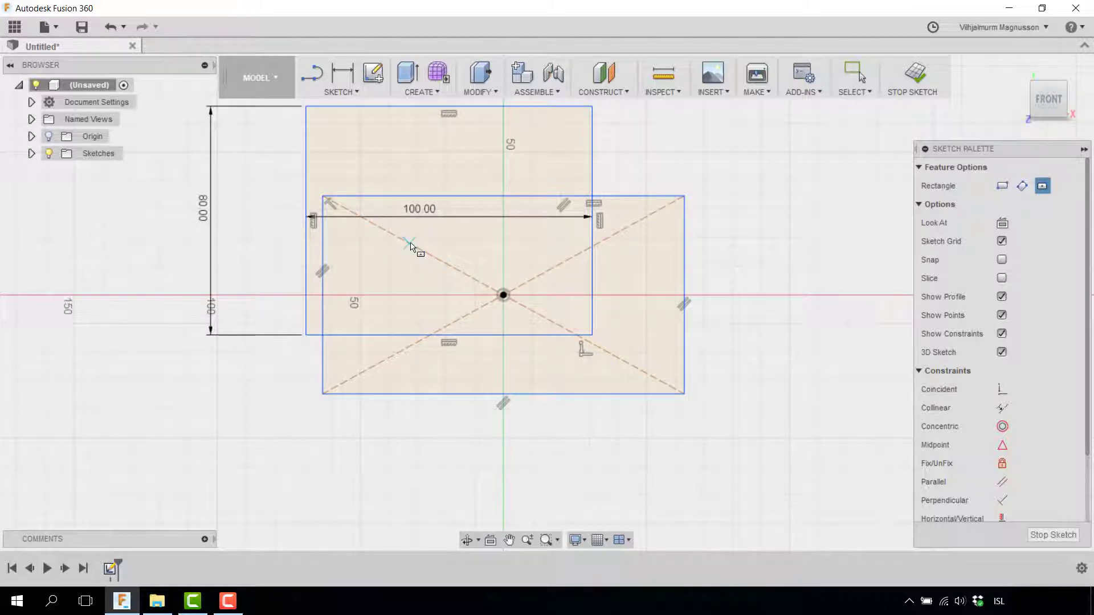
key(Escape)
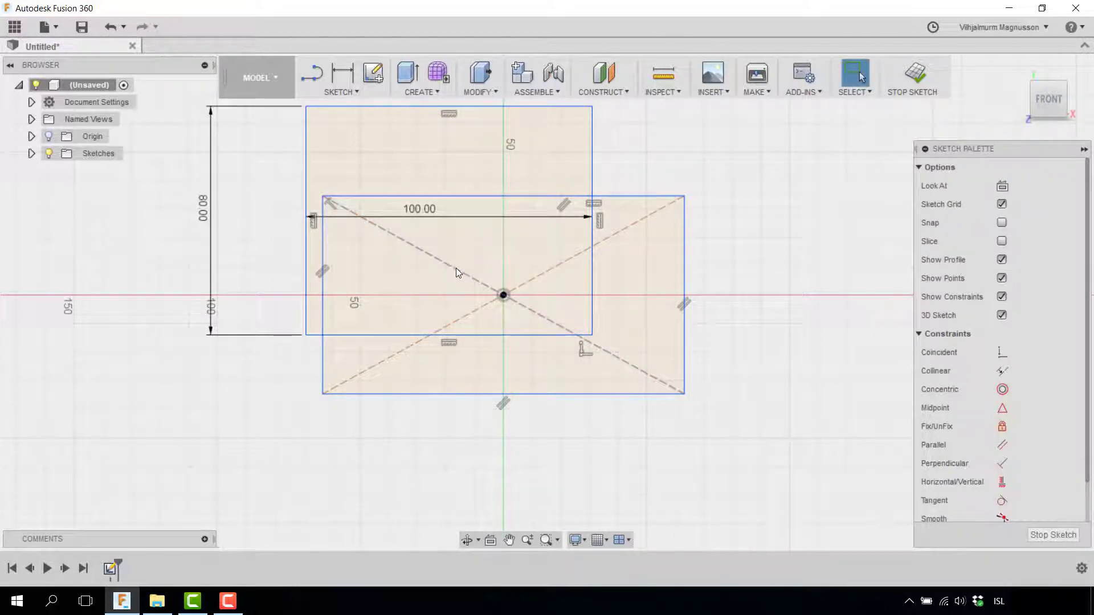
- Delete both dashed construction diagonals of the center rectangle
click(456, 269)
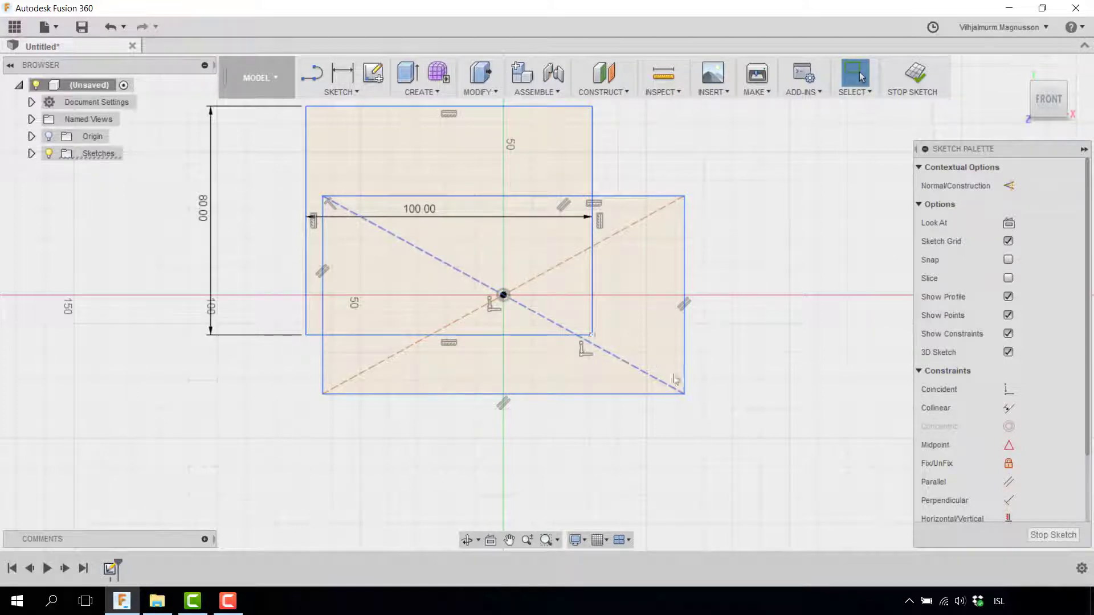
key(Delete)
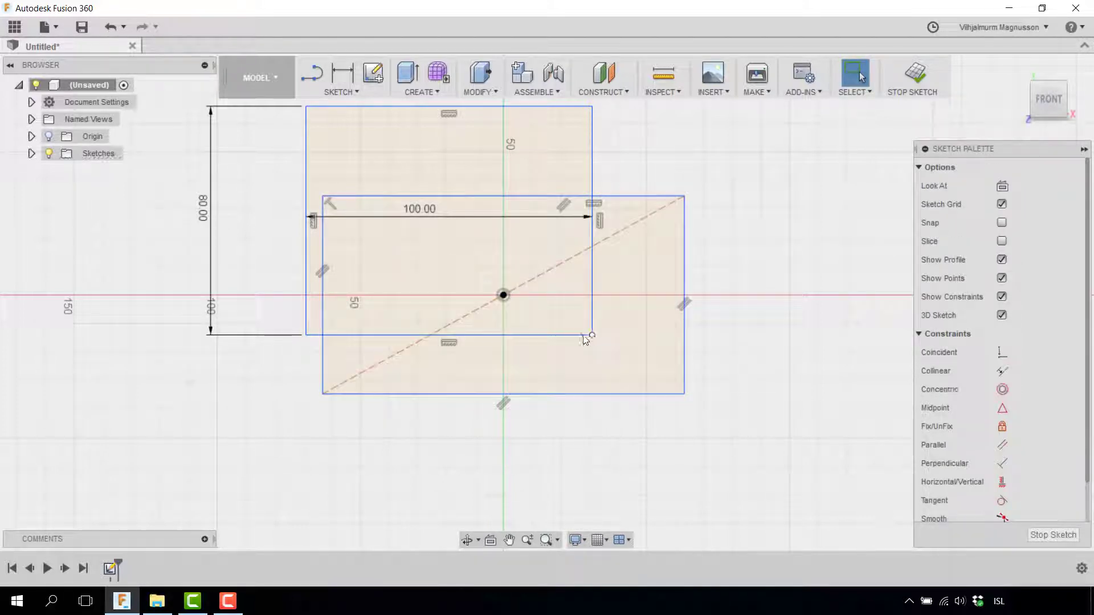
click(487, 304)
key(Delete)
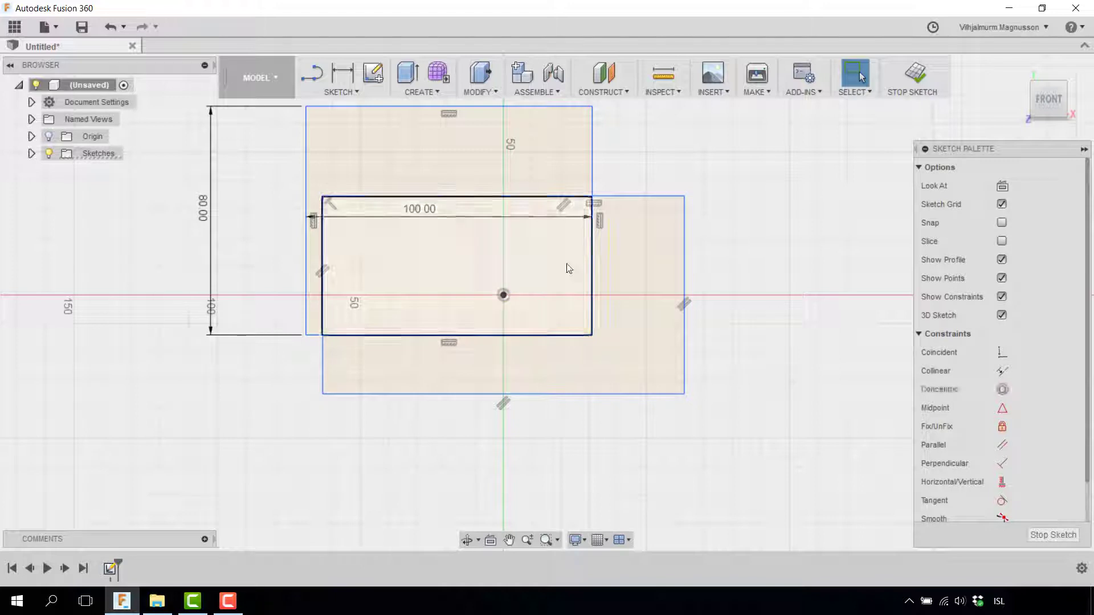
- Expand the Sketches folder to show Sketch1 and finish the sketch
scroll(641, 296, down, 2)
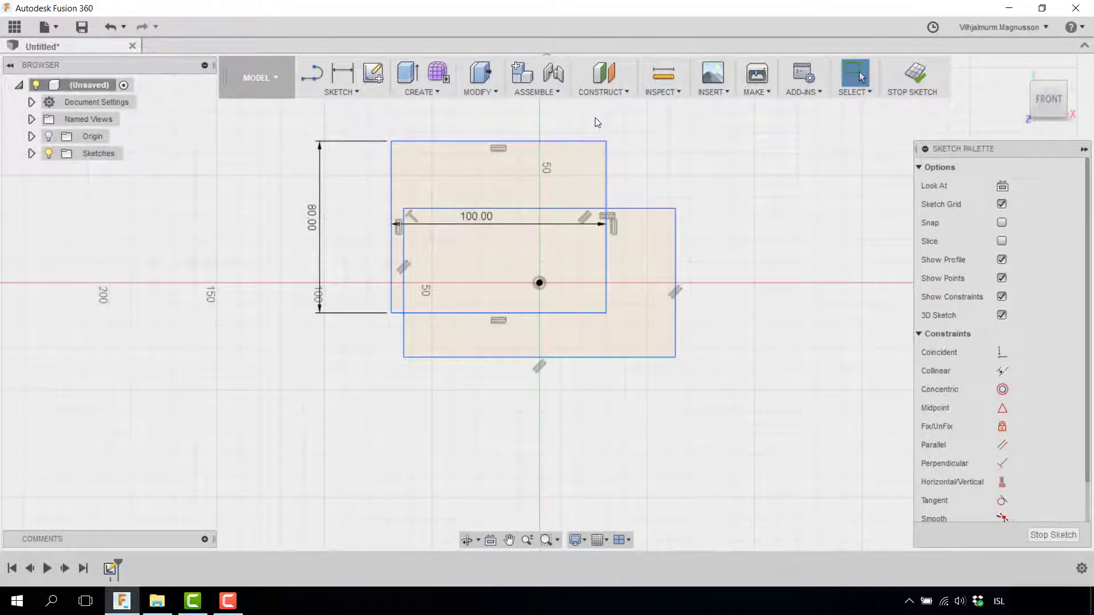
scroll(595, 117, up, 3)
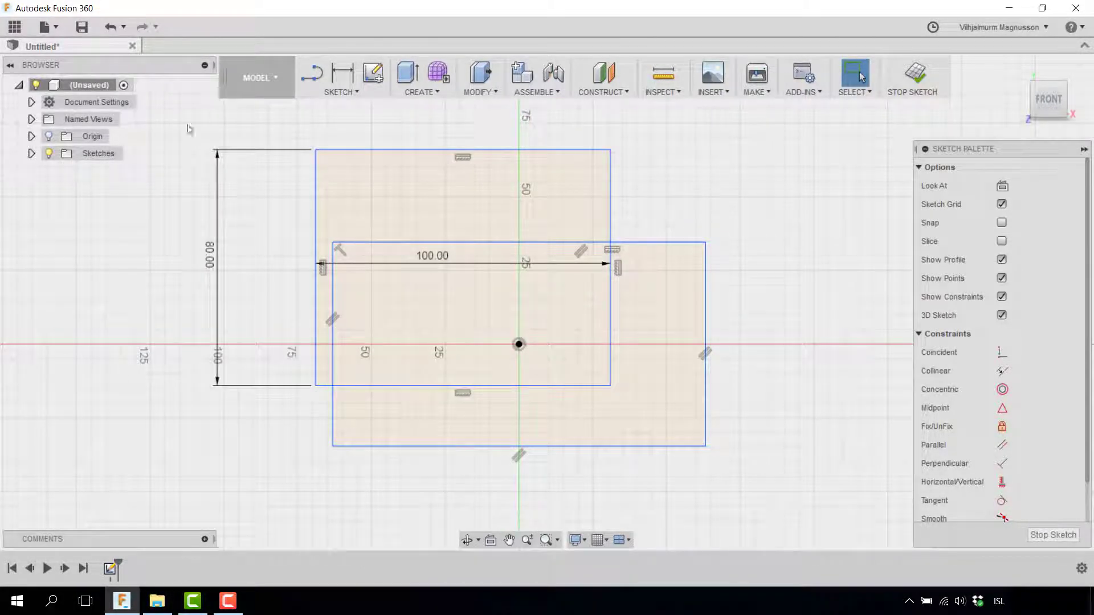
click(30, 153)
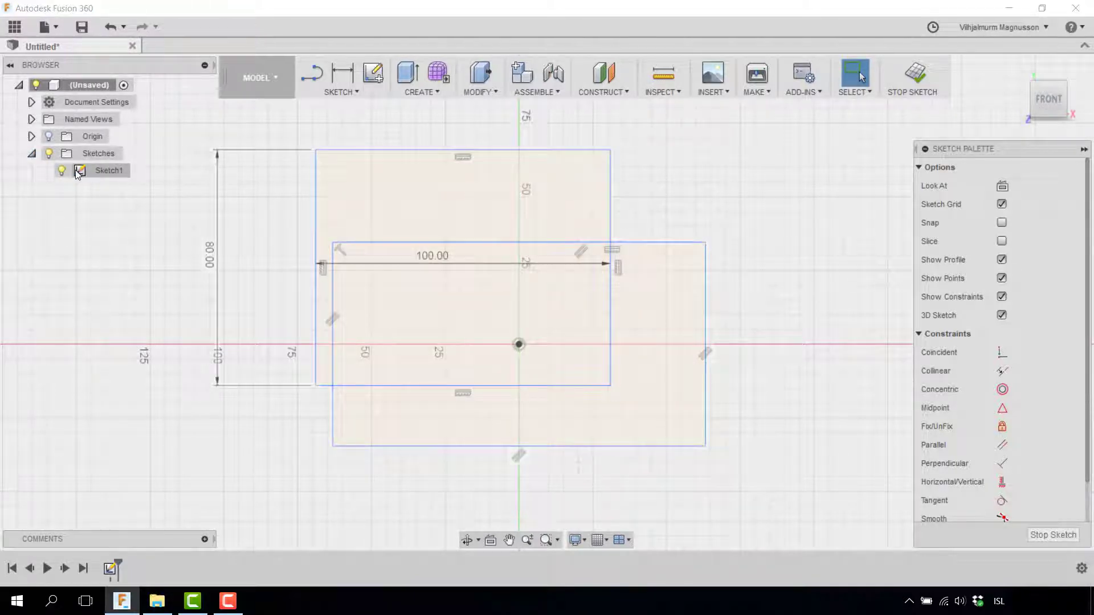
click(916, 75)
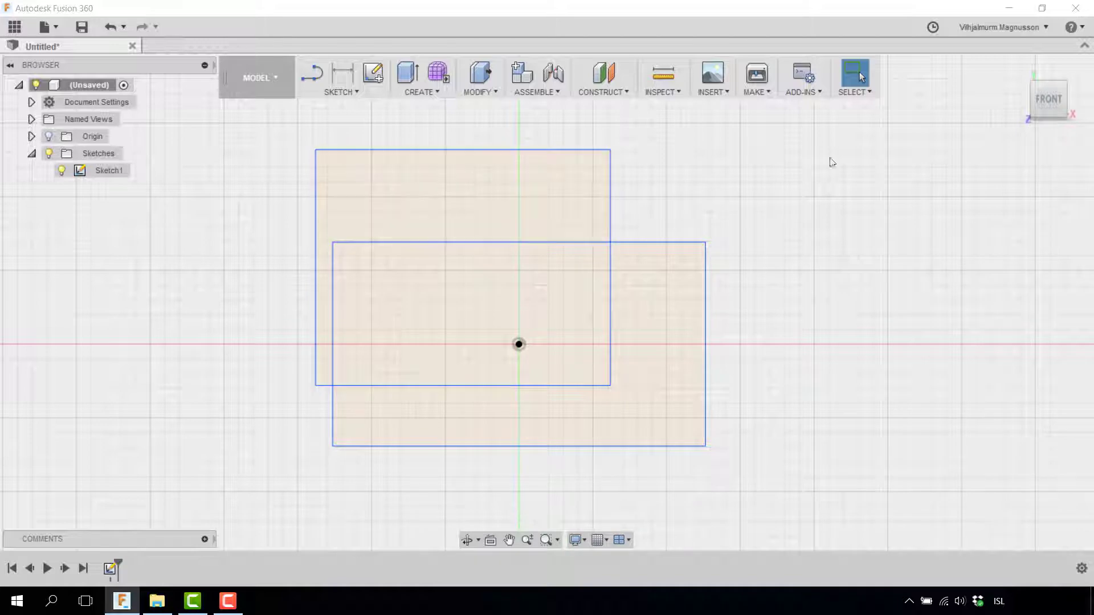
- Hide Sketch1 in the browser and show it again
click(1058, 115)
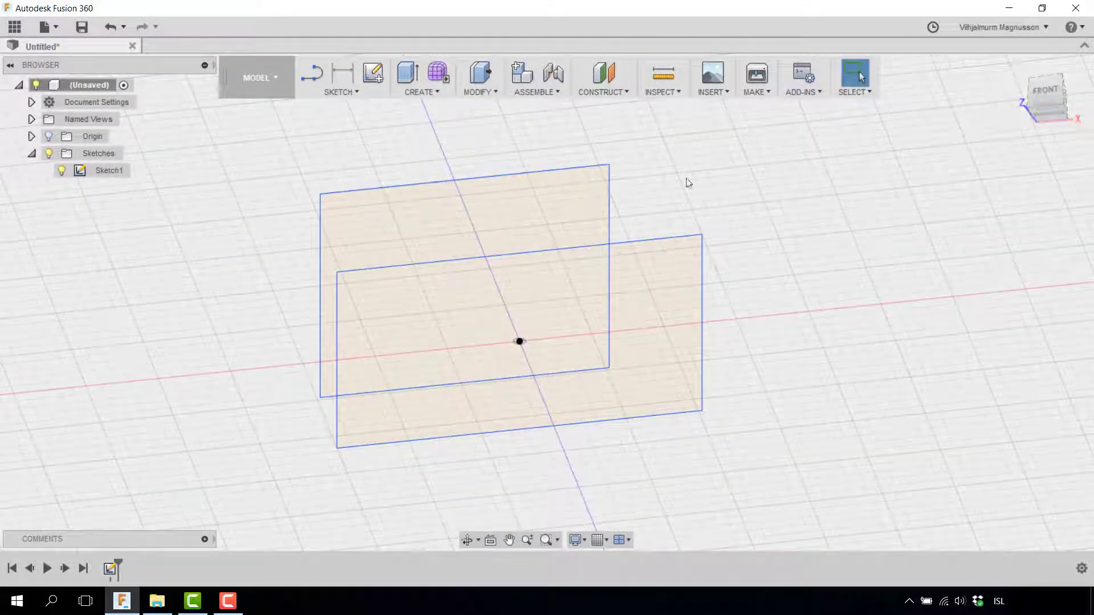
click(63, 170)
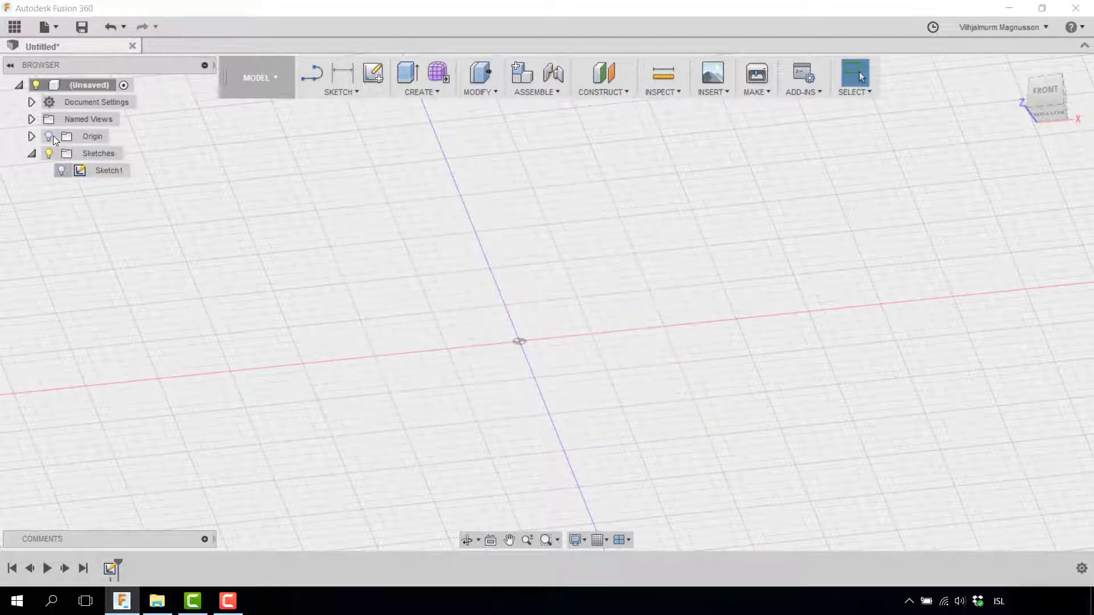
click(63, 170)
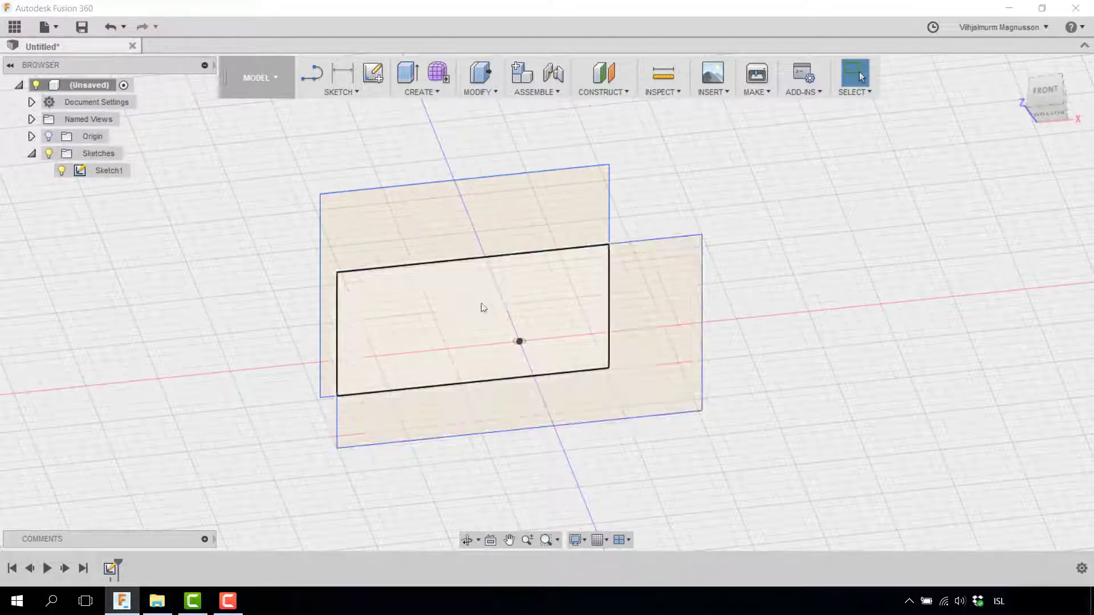
- Extrude the overlapping region of the two rectangles 85 mm to one side as a new body
click(481, 307)
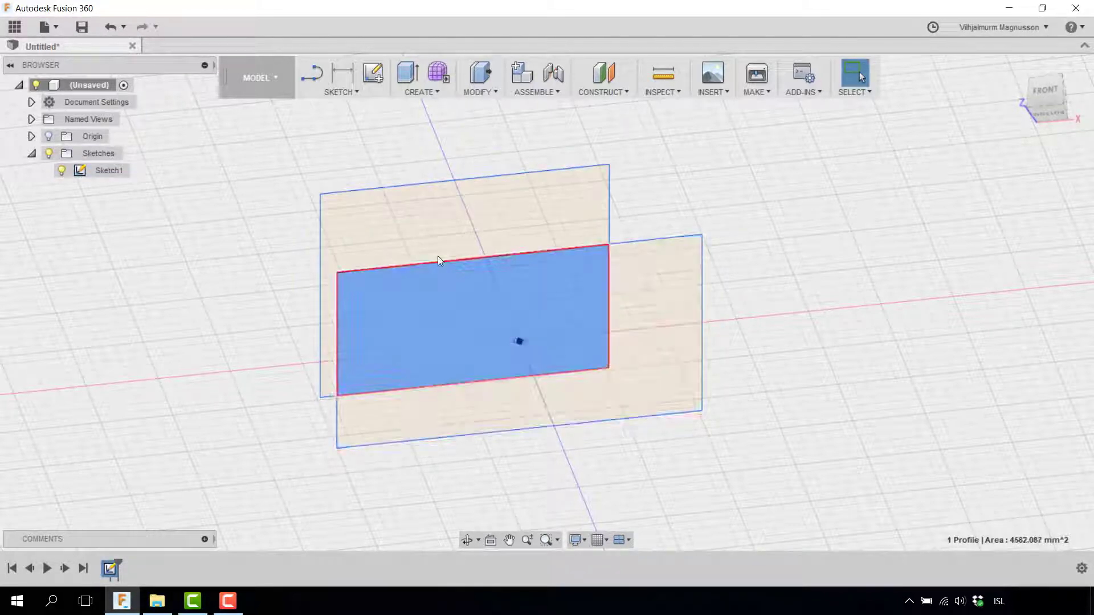
click(556, 135)
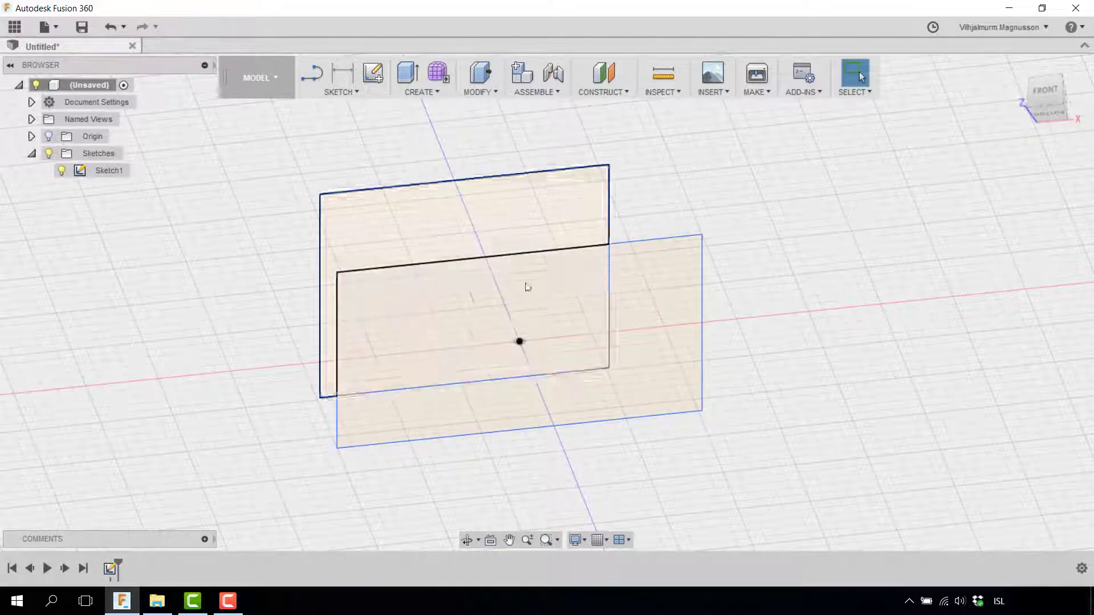
click(525, 288)
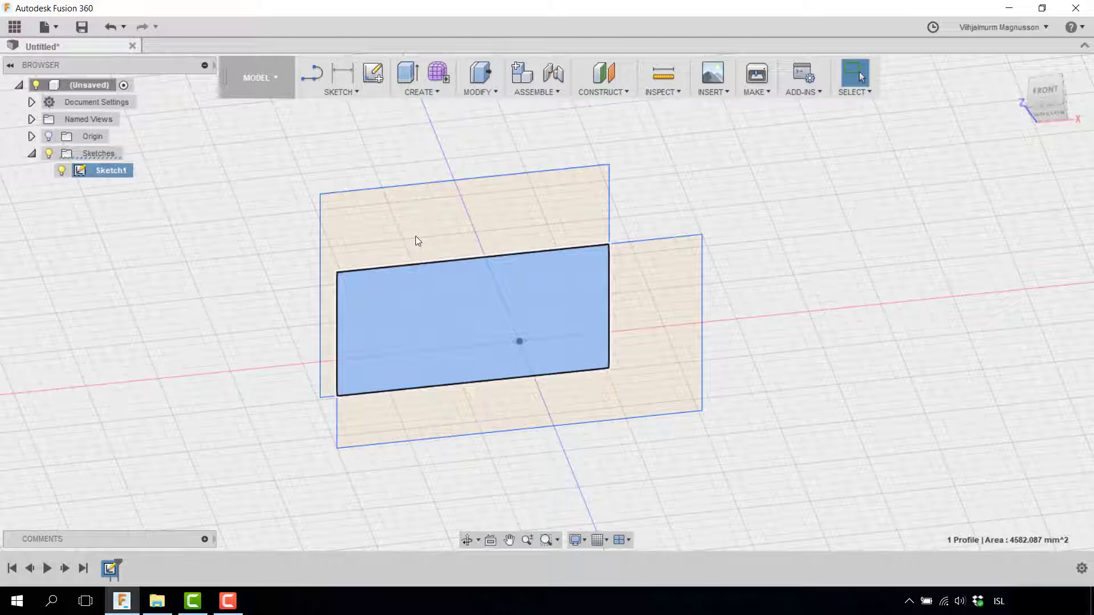
key(e)
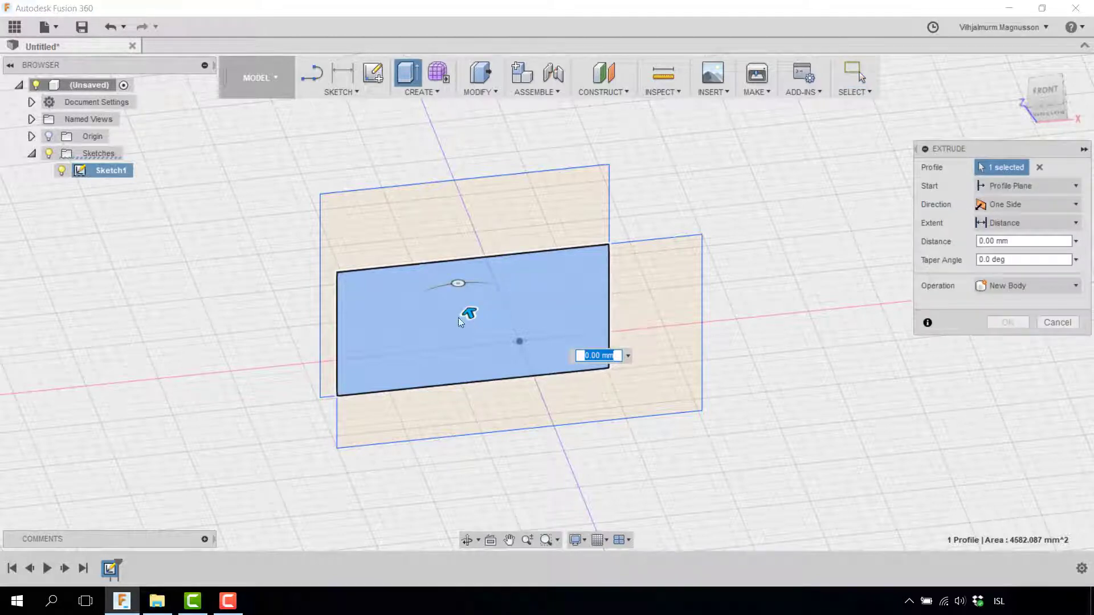
drag(469, 312, 418, 189)
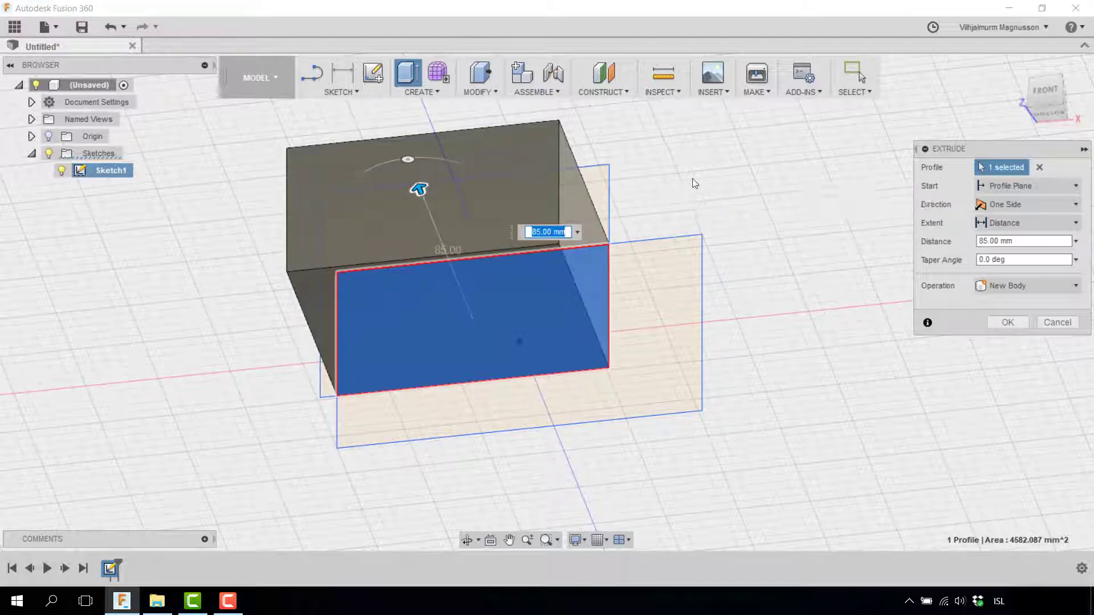
click(1008, 322)
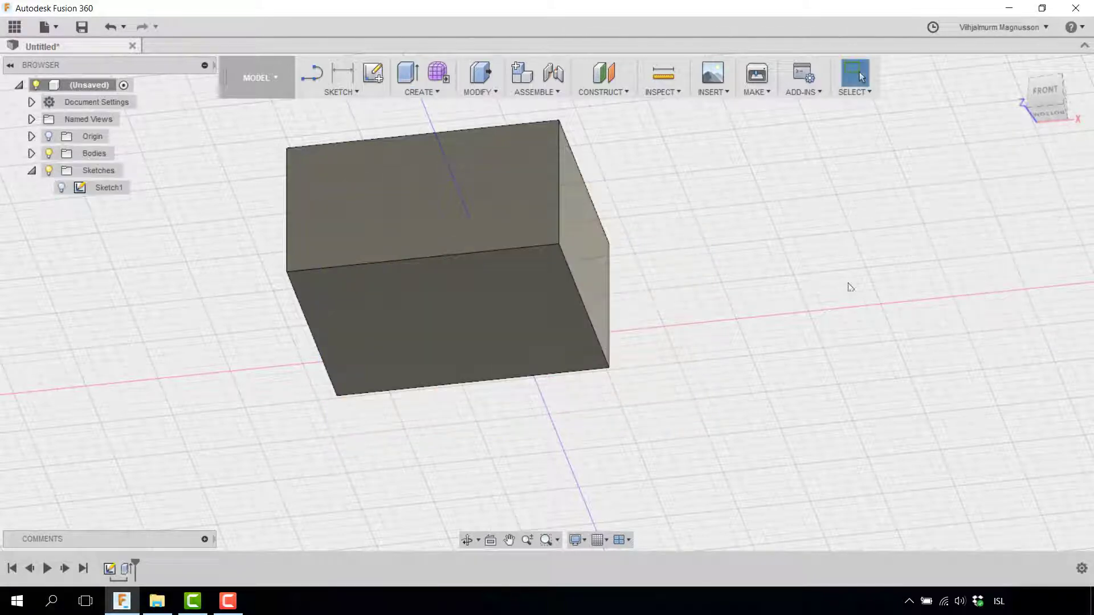
- Expand the Bodies folder, make Sketch1 visible again and hide Body1
drag(1046, 97, 1089, 83)
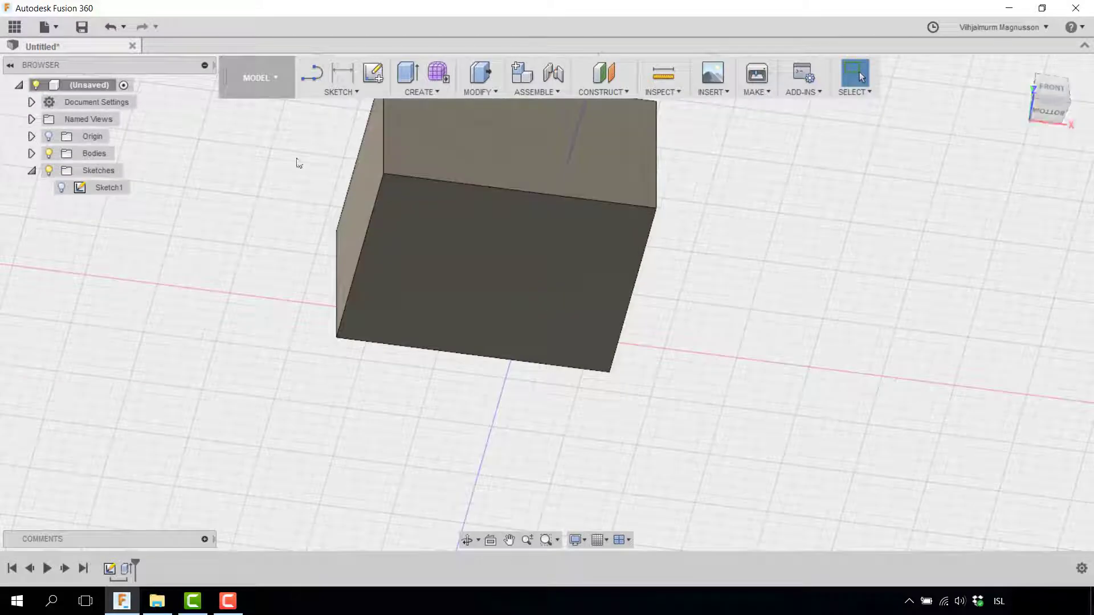
click(32, 153)
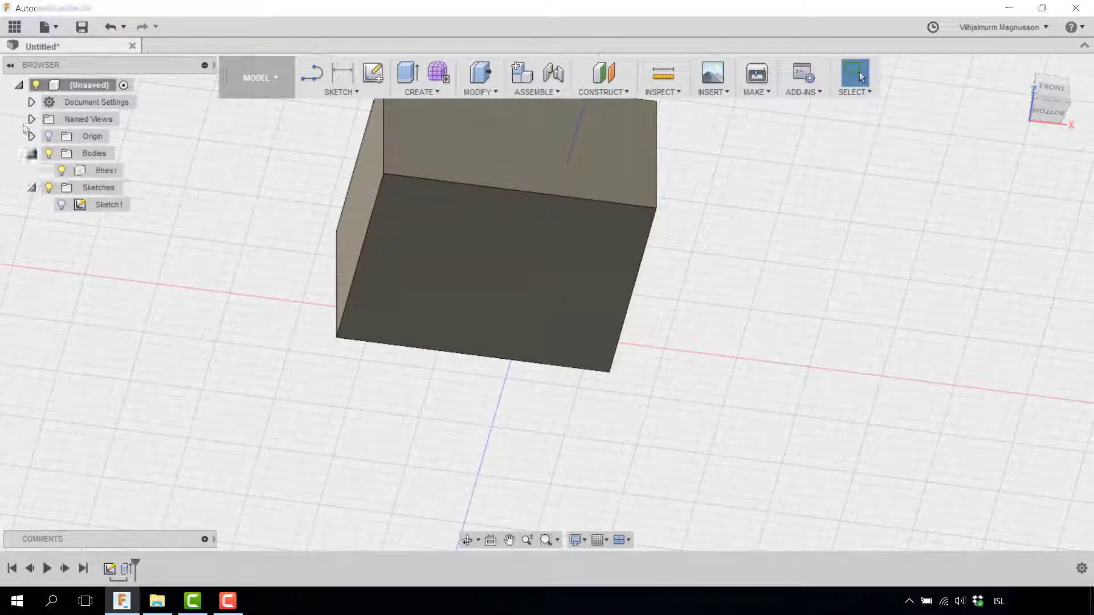
click(61, 205)
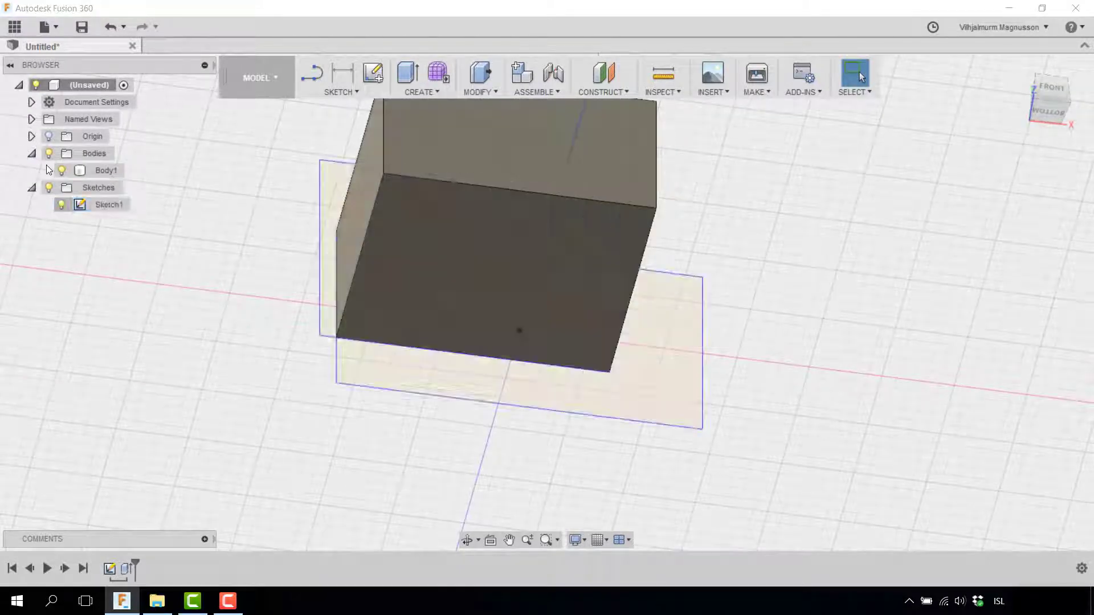
click(62, 170)
mouse_move(1049, 95)
mouse_down()
mouse_move(1007, 96)
mouse_move(1053, 96)
mouse_up()
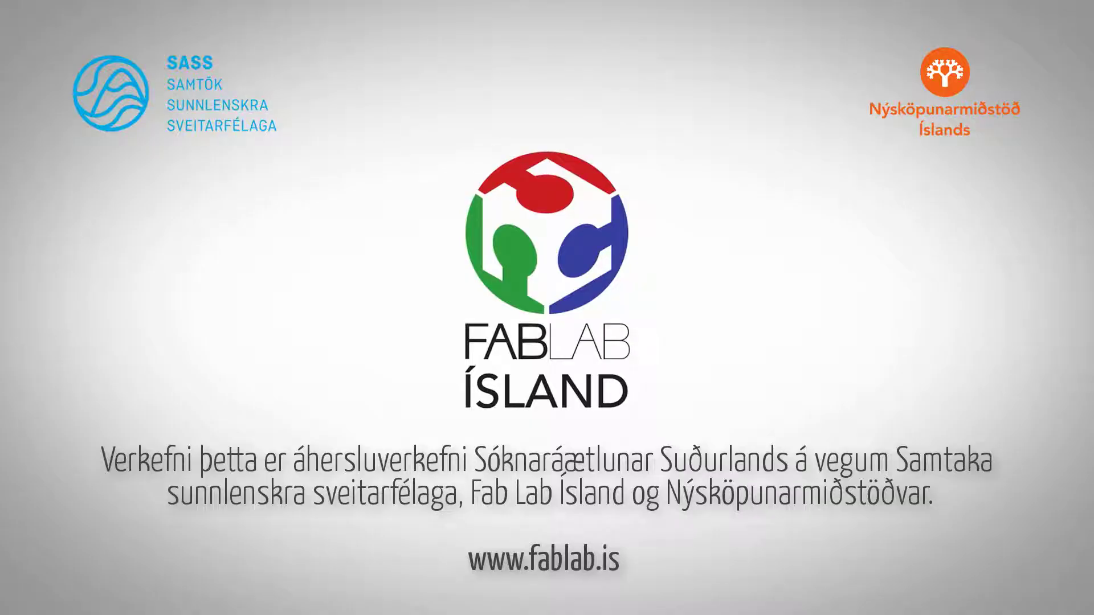